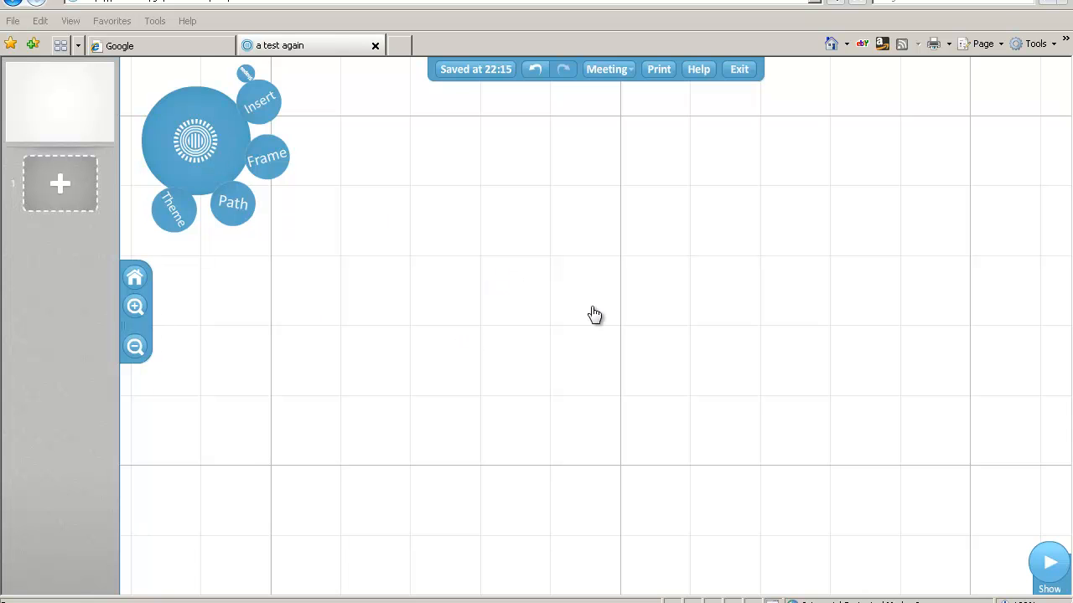
- Add a text line reading "type text in here" near the middle of the canvas and move it slightly up and left
double_click(542, 292)
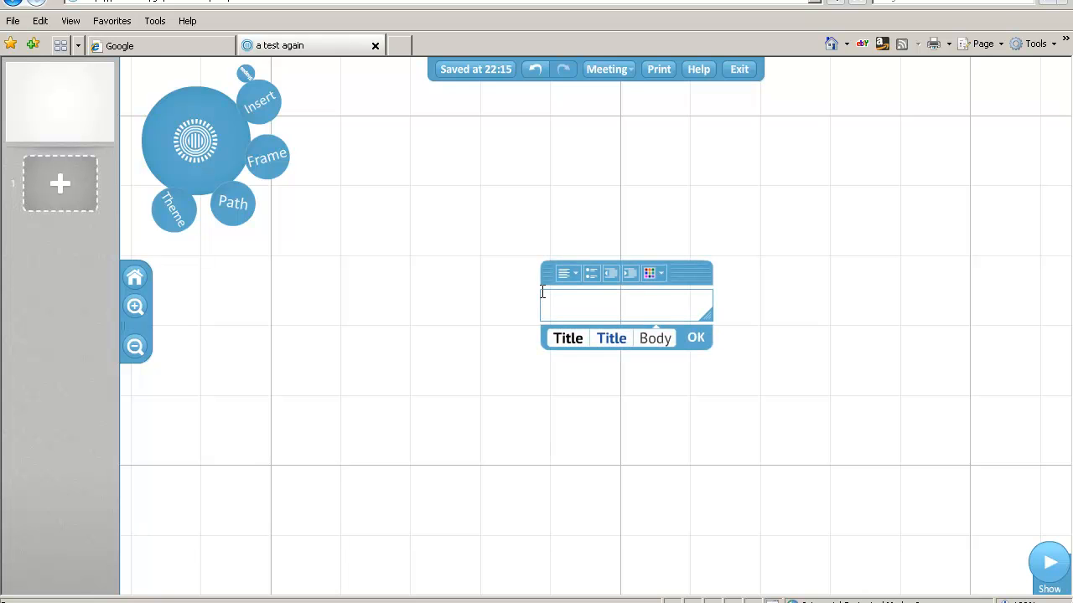
type("type text in here")
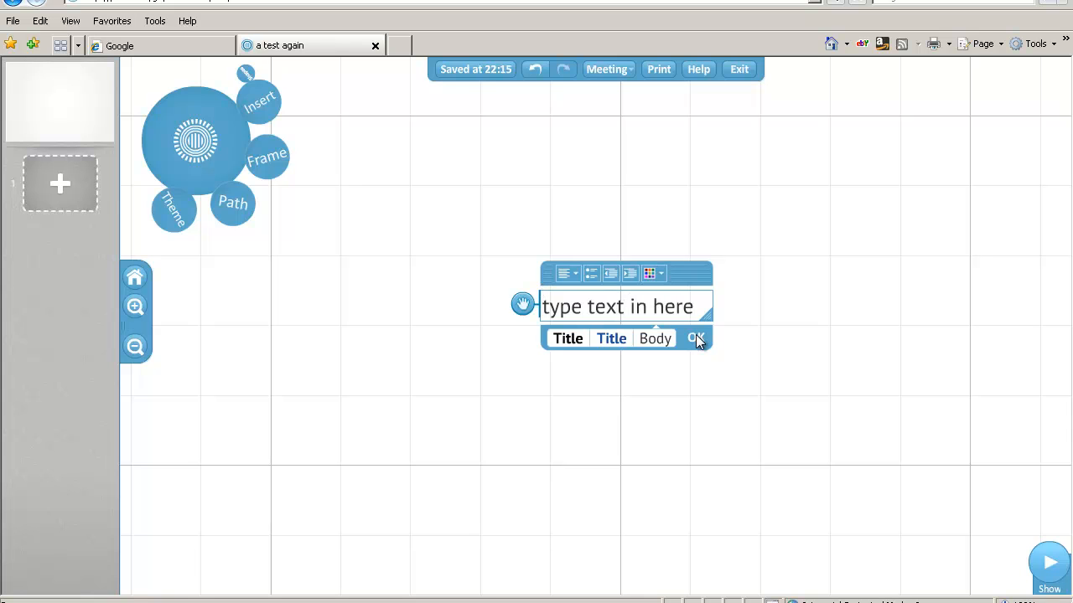
left_click(696, 339)
left_click_drag(616, 313, 567, 247)
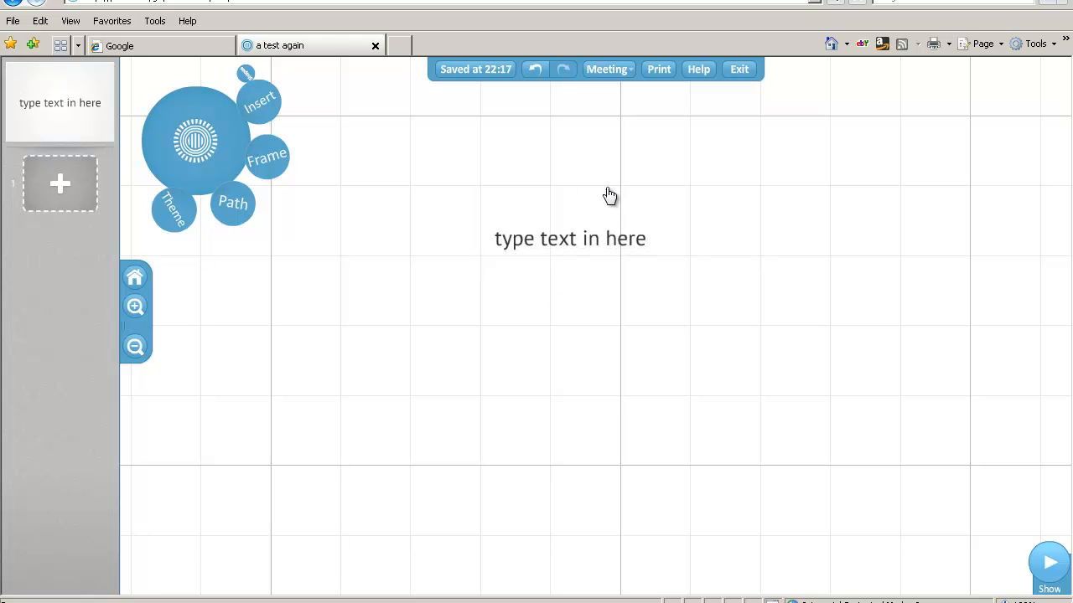
- Enlarge the "type text in here" line to about twice its size
left_click(567, 244)
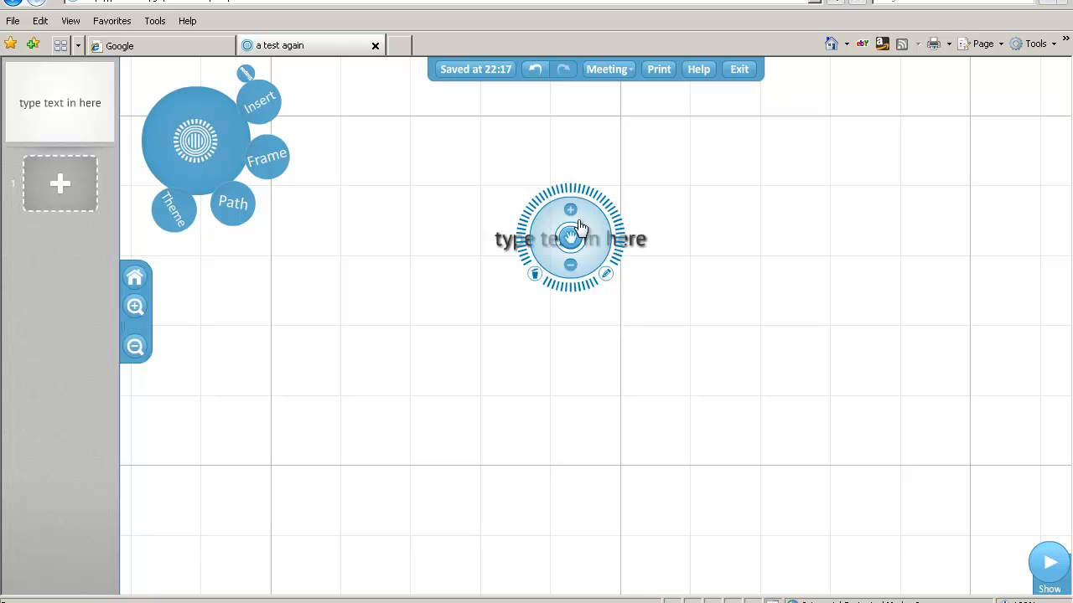
left_click(570, 211)
left_click(570, 211)
left_click(571, 211)
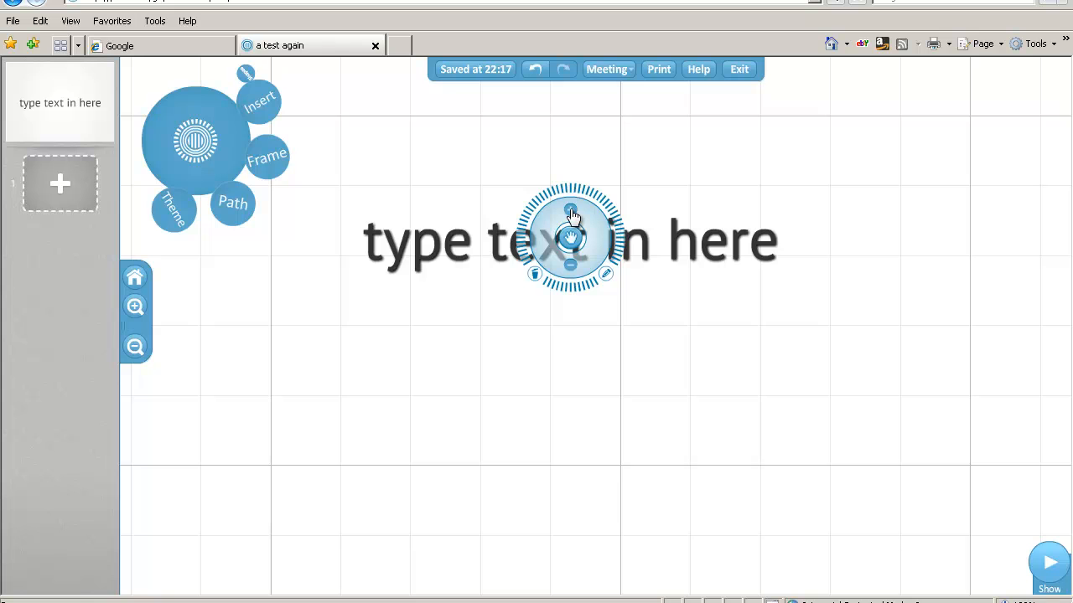
left_click(571, 267)
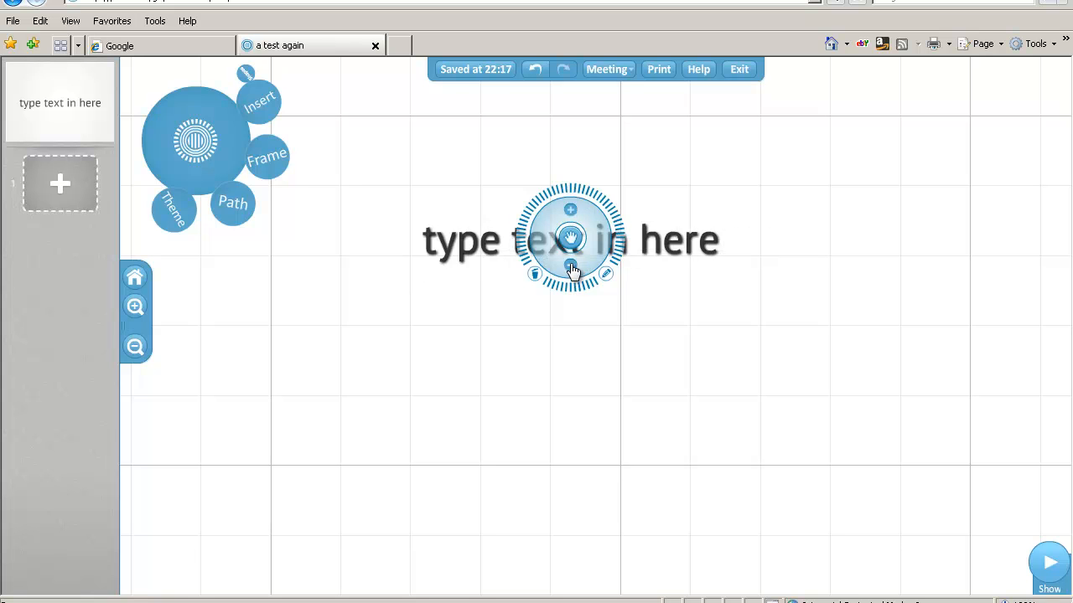
left_click(571, 268)
mouse_move(618, 239)
left_mouse_down()
mouse_move(589, 168)
mouse_move(620, 254)
mouse_move(618, 241)
left_mouse_up()
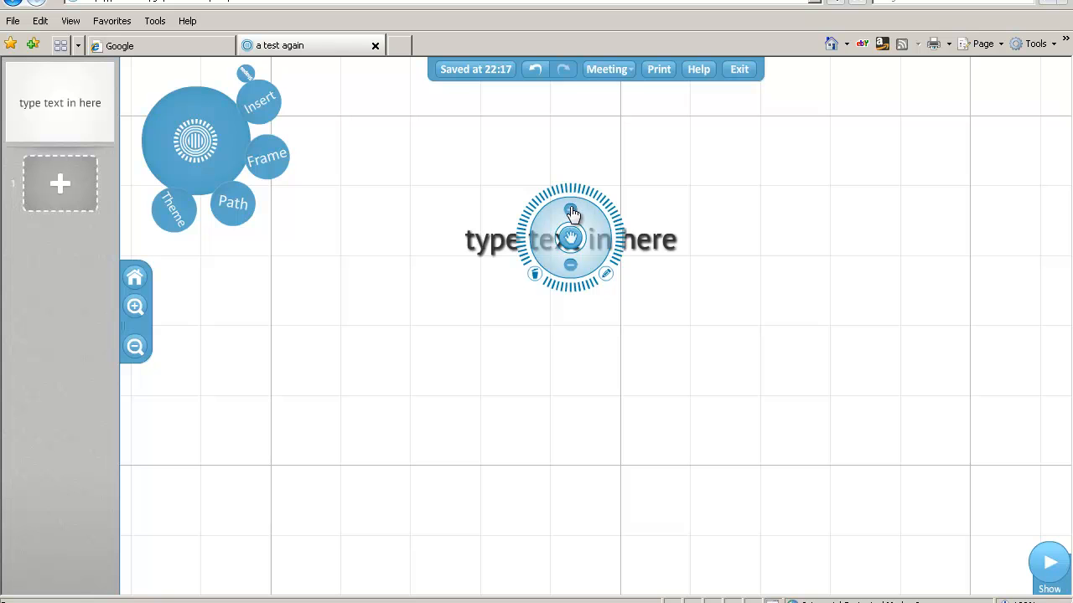
left_click(570, 209)
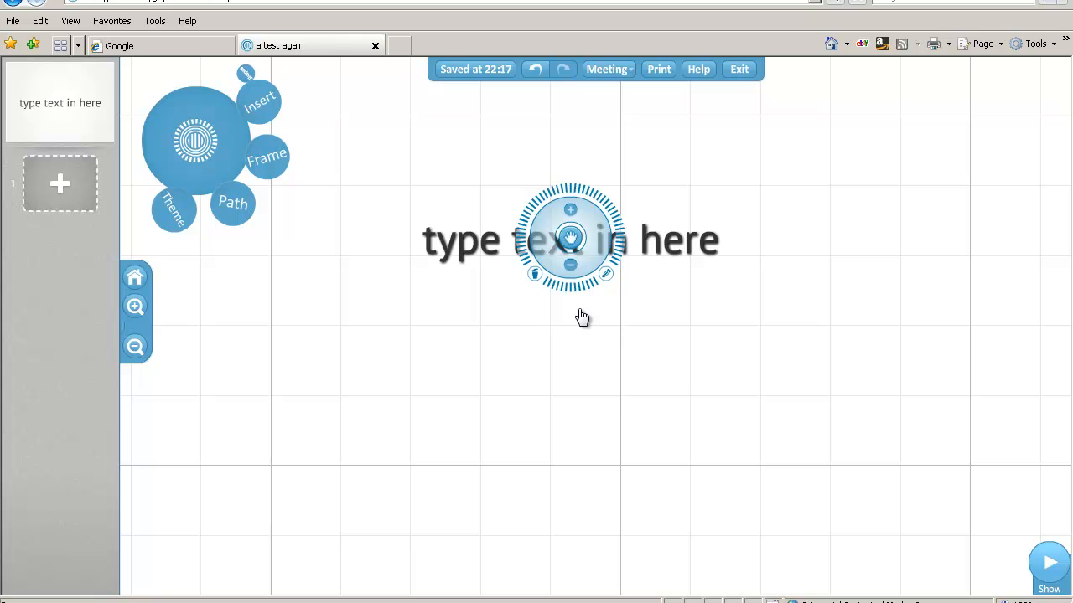
- Duplicate the enlarged text line and place the copy, at the same size, directly beneath the original
key("ctrl+d")
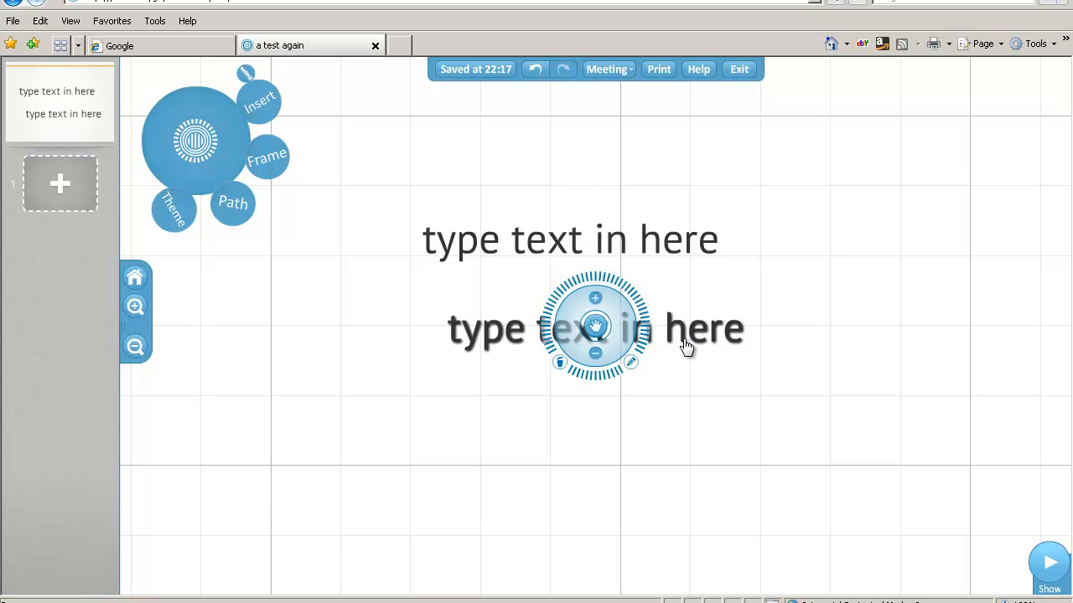
left_click_drag(685, 338, 661, 336)
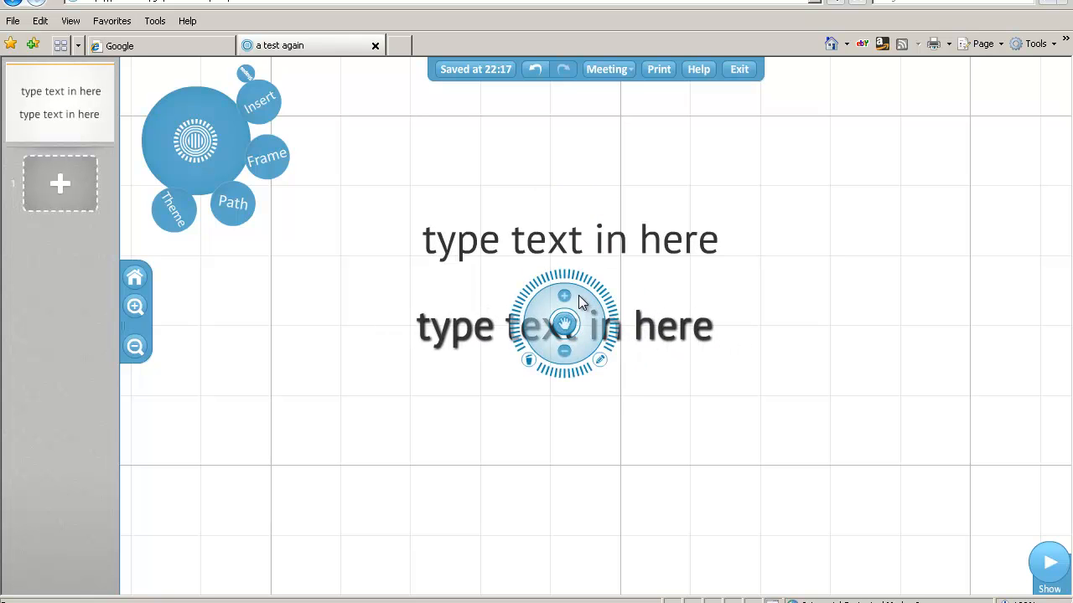
left_click(566, 297)
left_click(565, 352)
- Change the colour of all the text in the lower line to purple
left_click(700, 331)
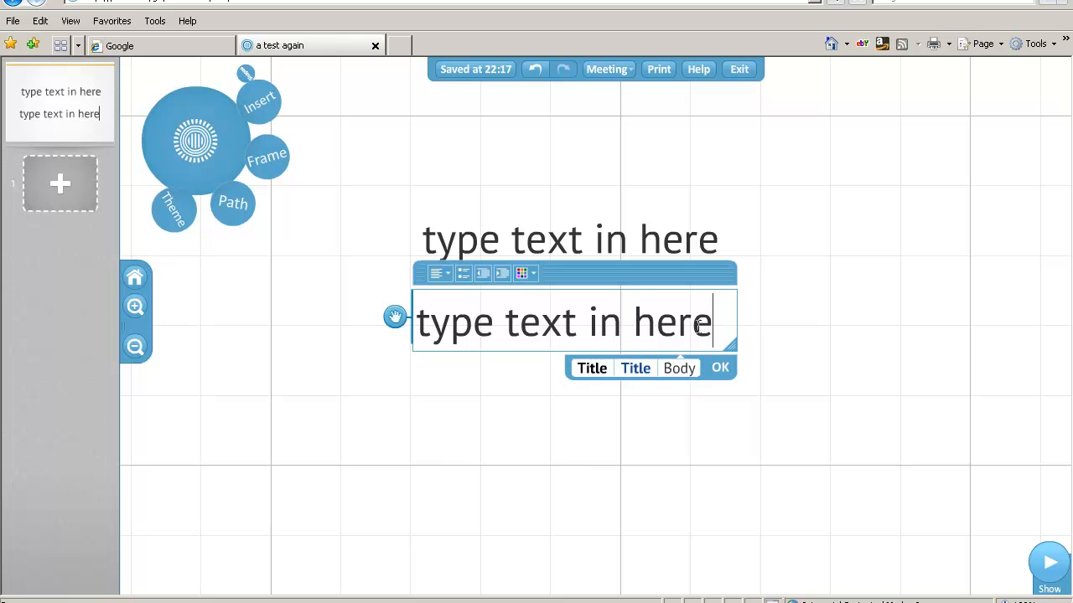
left_click_drag(718, 324, 371, 361)
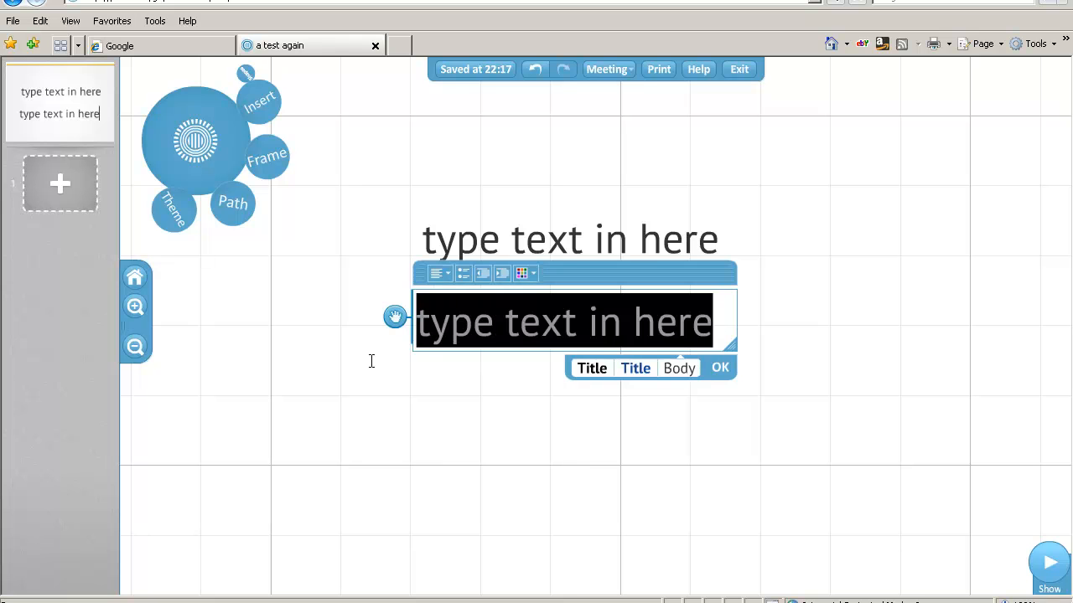
left_click(531, 274)
left_click(585, 224)
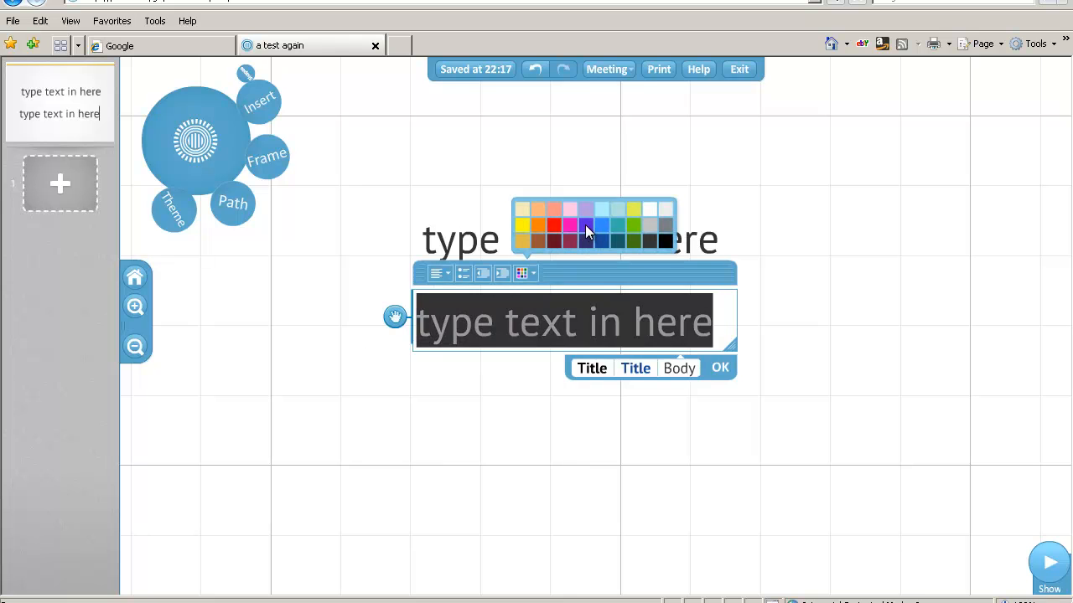
left_click(724, 367)
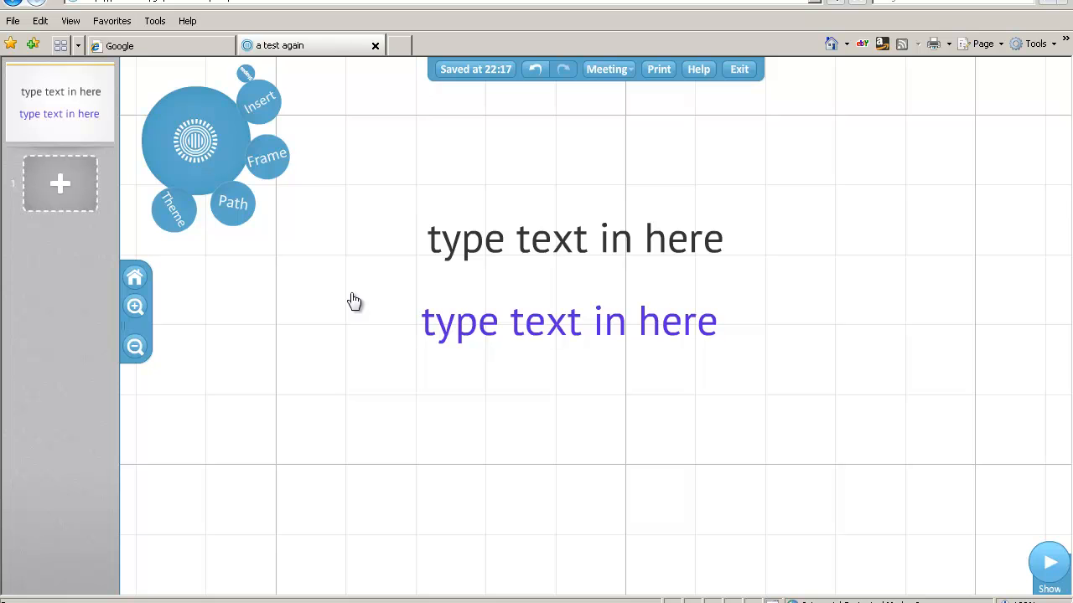
- Insert the image file "a garden" from the computer's Desktop
left_click(262, 102)
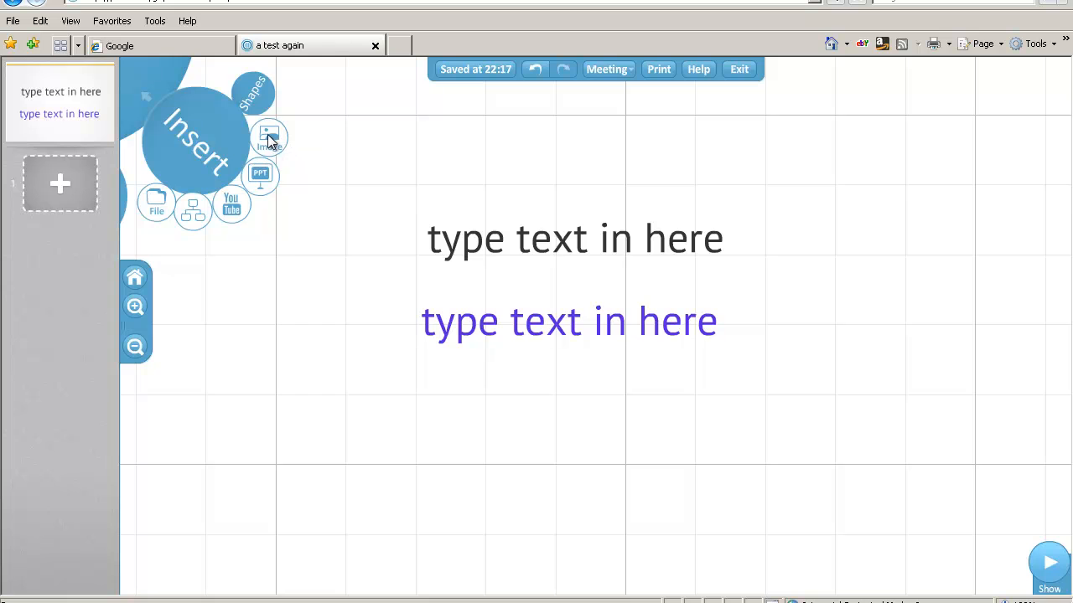
left_click(270, 142)
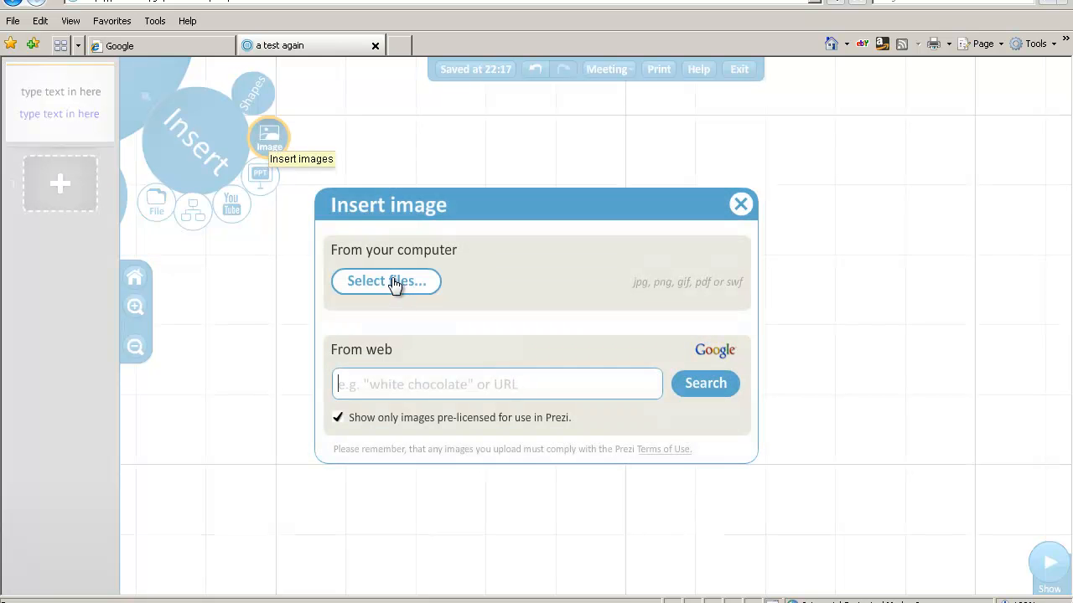
left_click(394, 282)
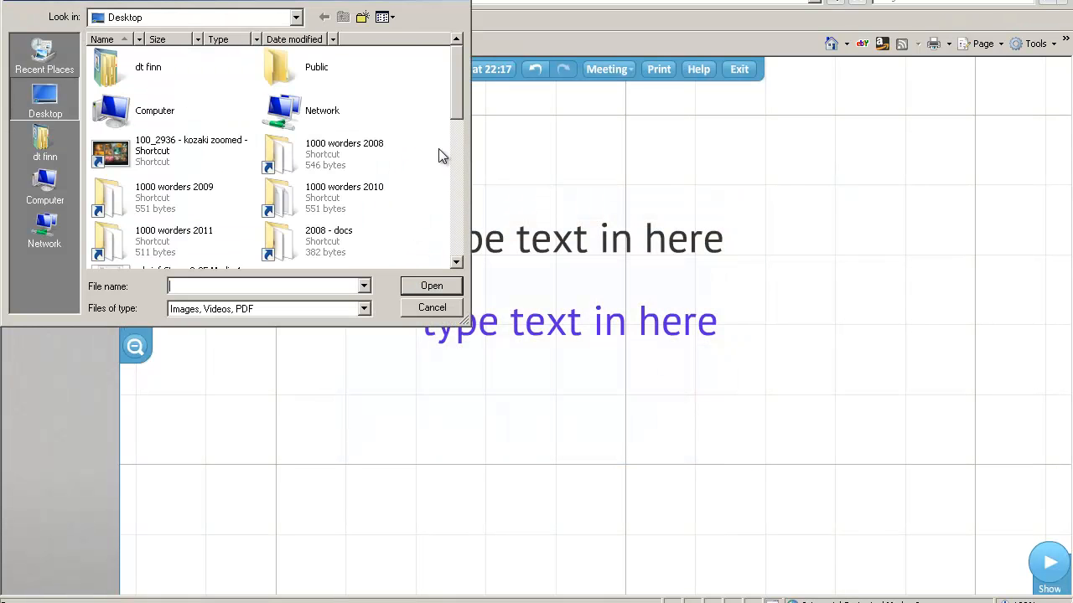
left_click_drag(455, 99, 424, 142)
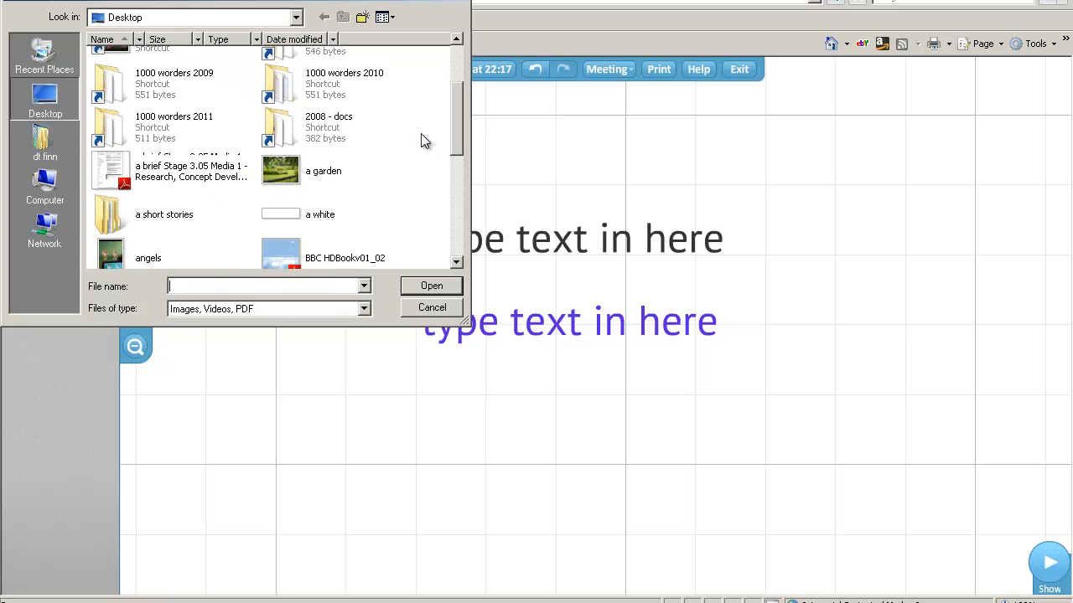
left_click(282, 173)
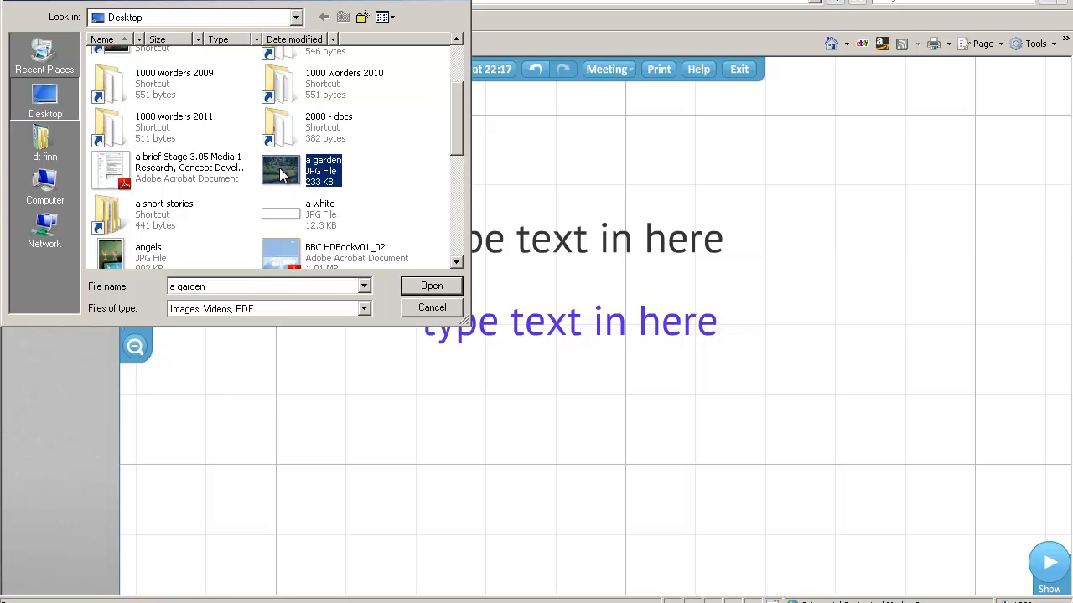
left_click(431, 287)
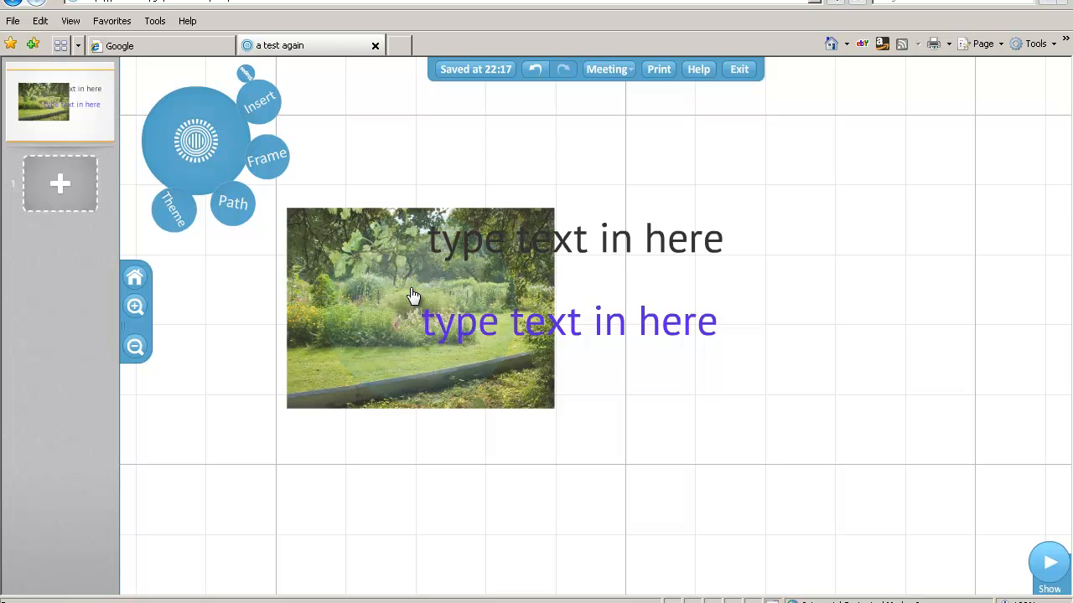
- Move the garden picture to the right of the text lines and enlarge it by one size step
left_click_drag(396, 295, 871, 227)
left_click(902, 266)
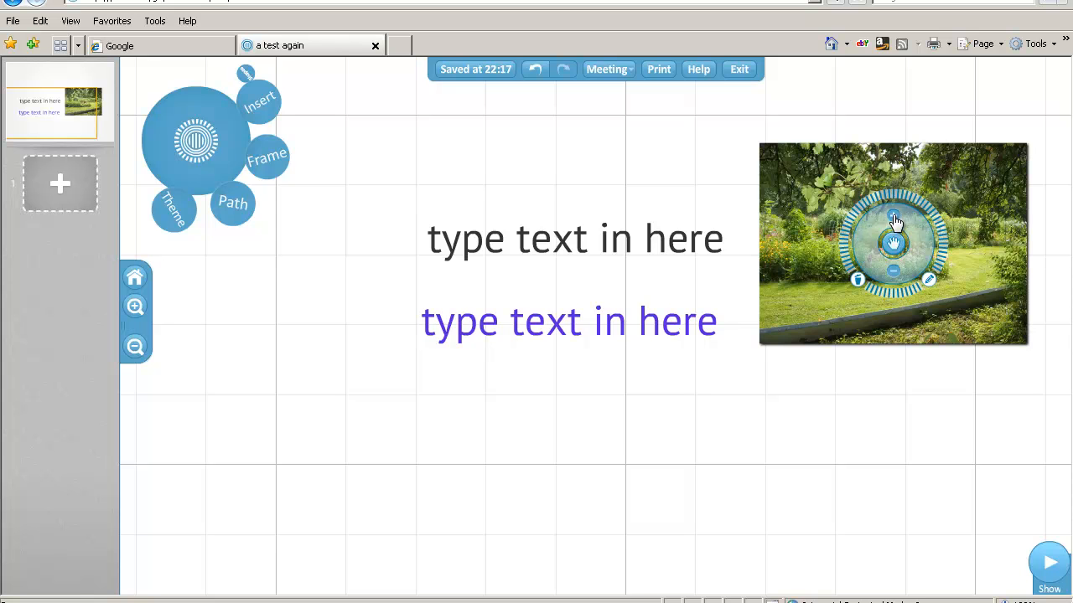
left_click(894, 217)
left_click(894, 217)
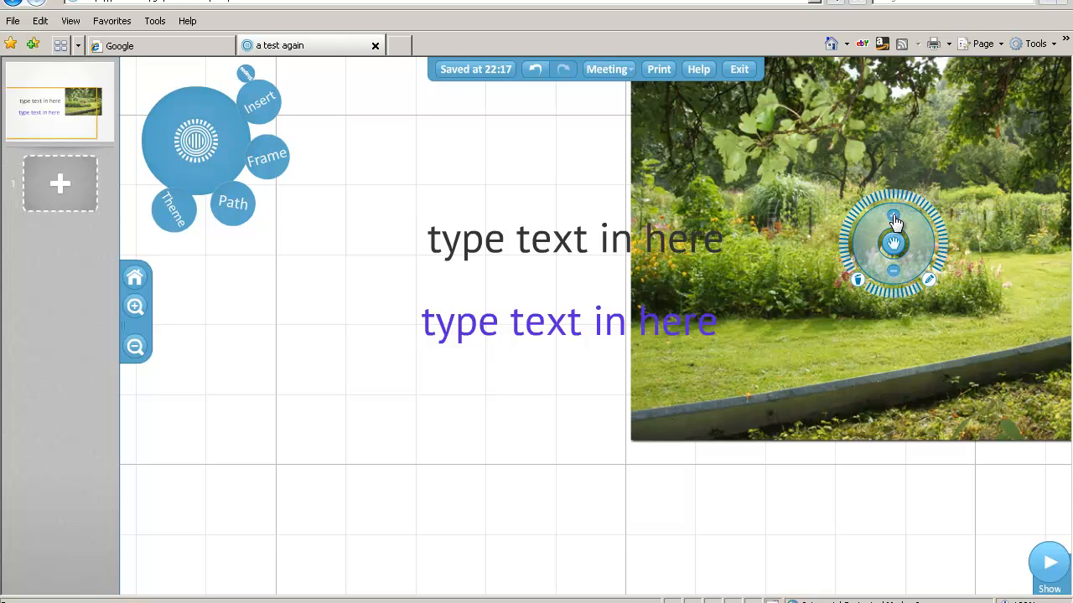
left_click(894, 273)
left_click(894, 274)
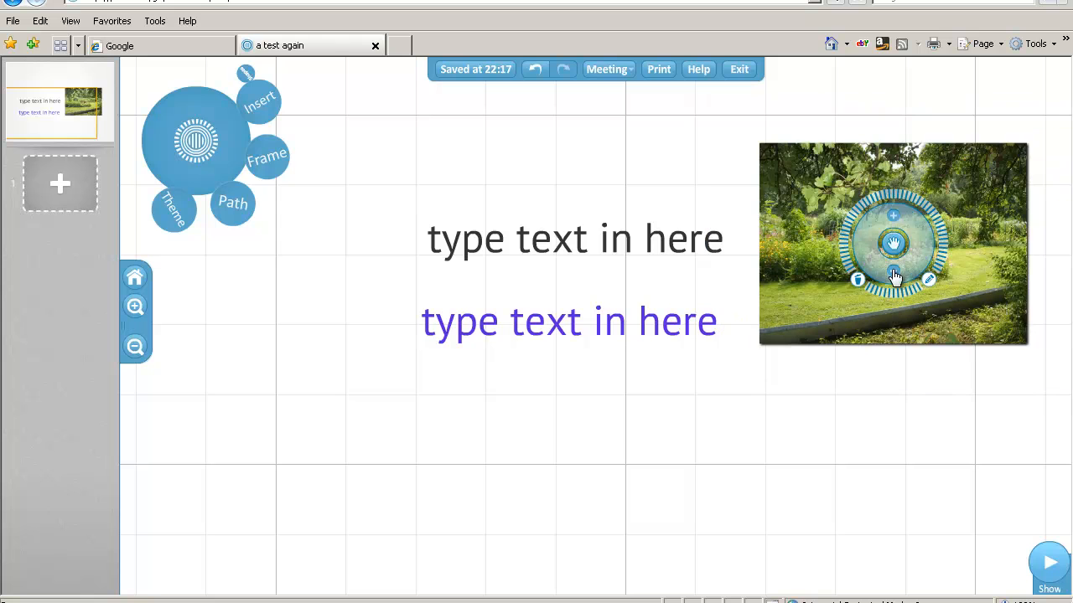
left_click(894, 217)
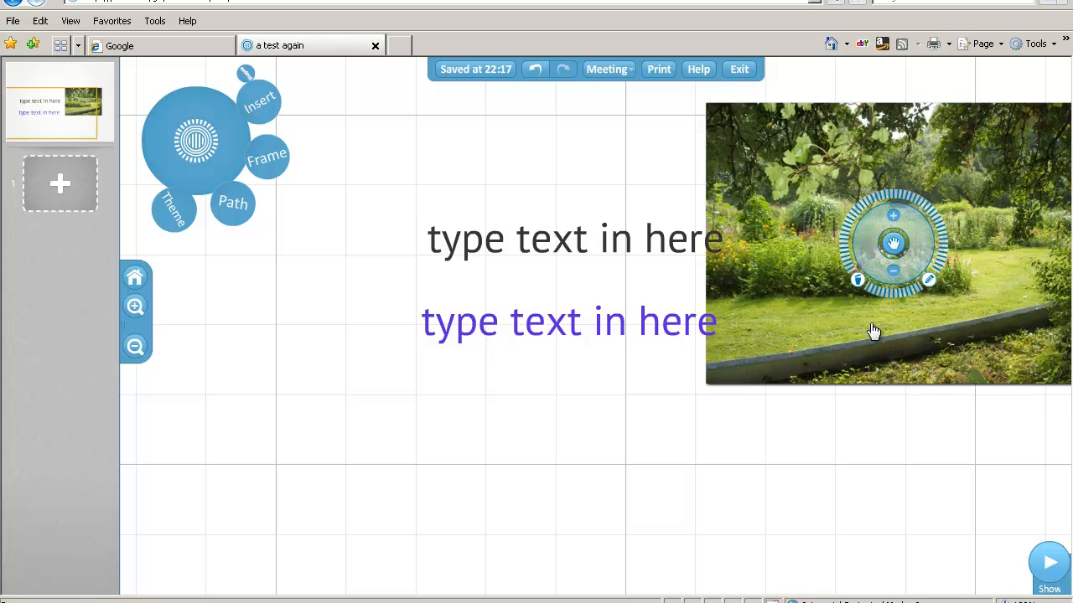
- Duplicate the garden picture and arrange the two so the copy overlaps the original's lower-right part
key("ctrl+d")
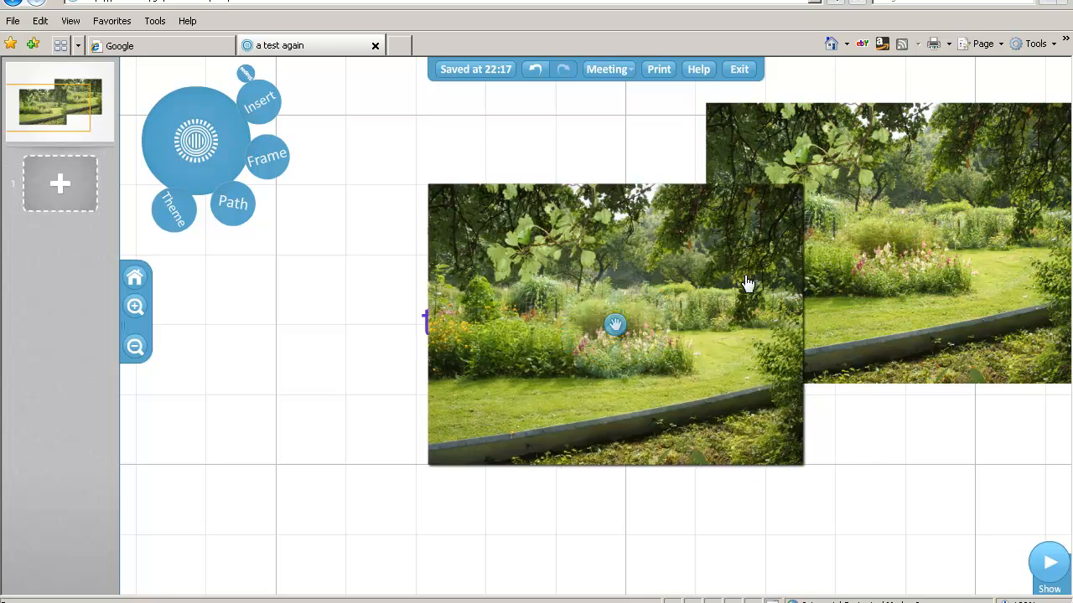
left_click_drag(742, 282, 1012, 495)
left_click_drag(571, 397, 332, 337)
left_click_drag(558, 371, 633, 452)
left_click_drag(606, 486, 718, 359)
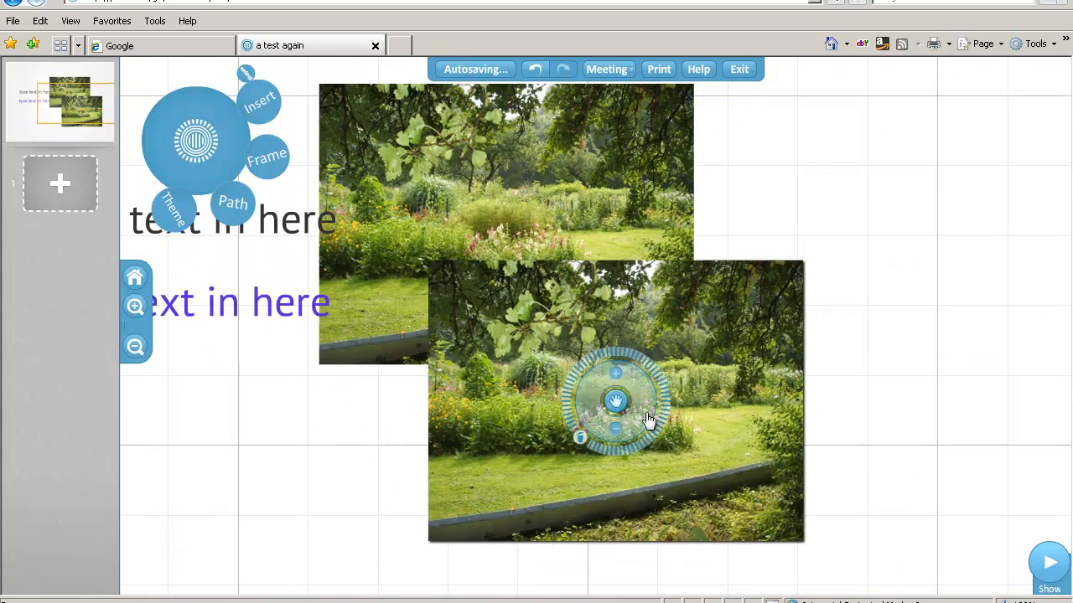
- Send the overlapping garden picture to the back, and return it to the front
right_click(703, 427)
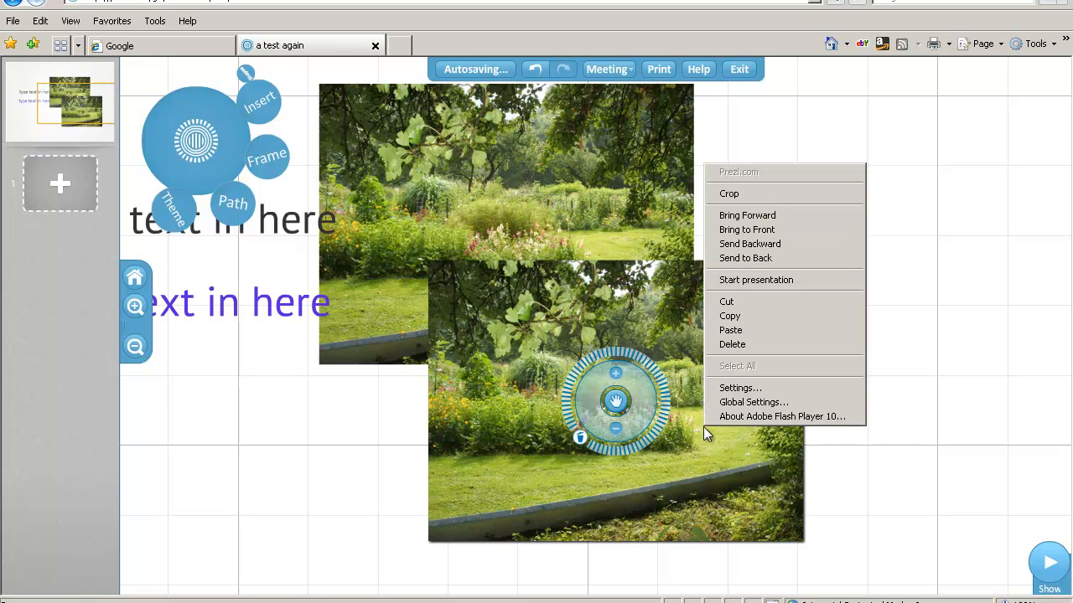
left_click(764, 265)
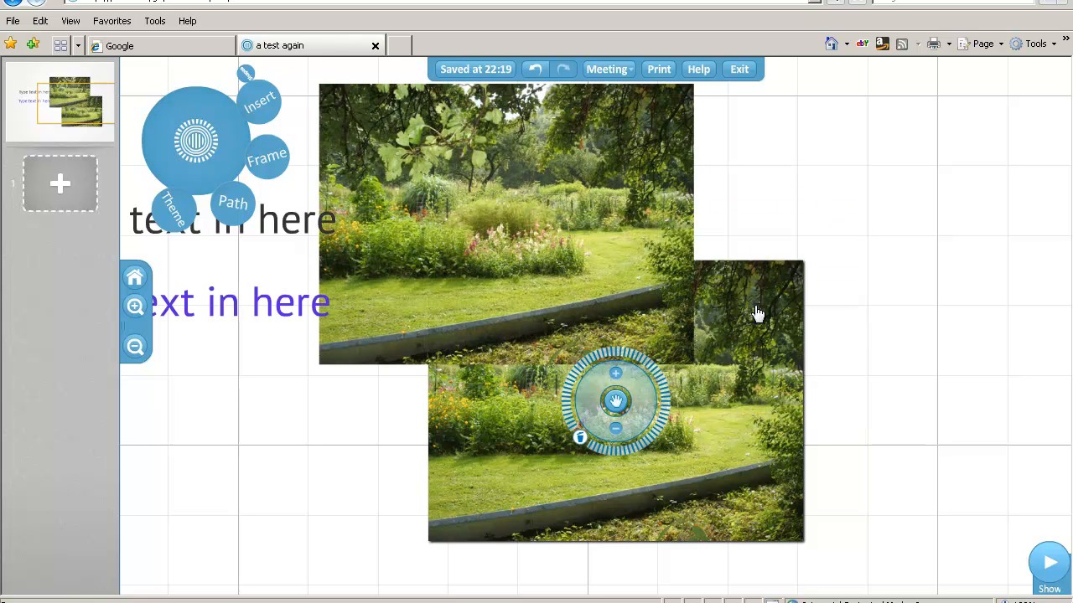
right_click(752, 315)
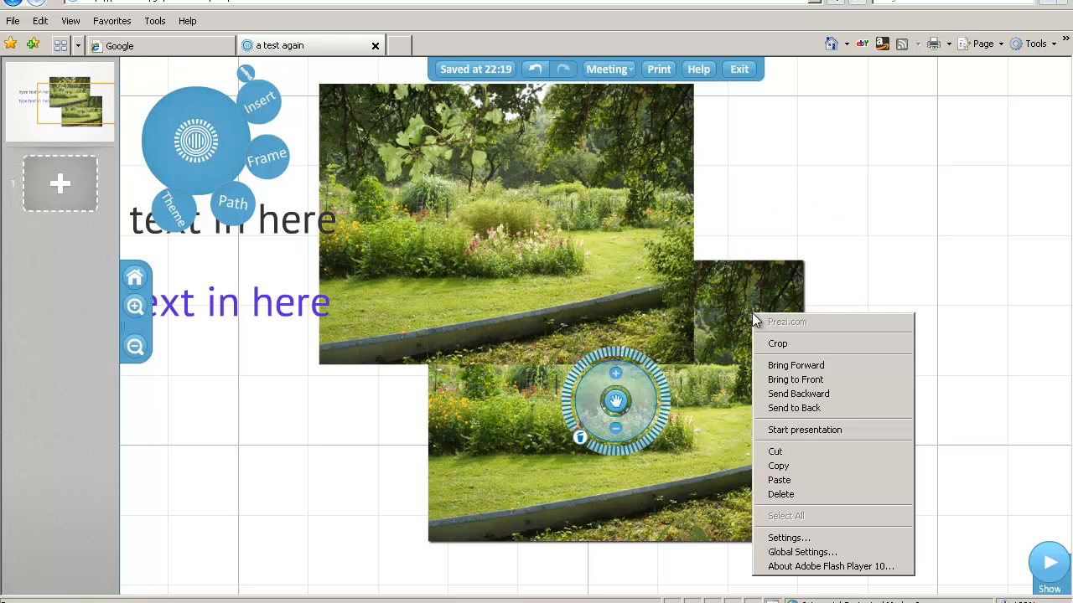
left_click(789, 382)
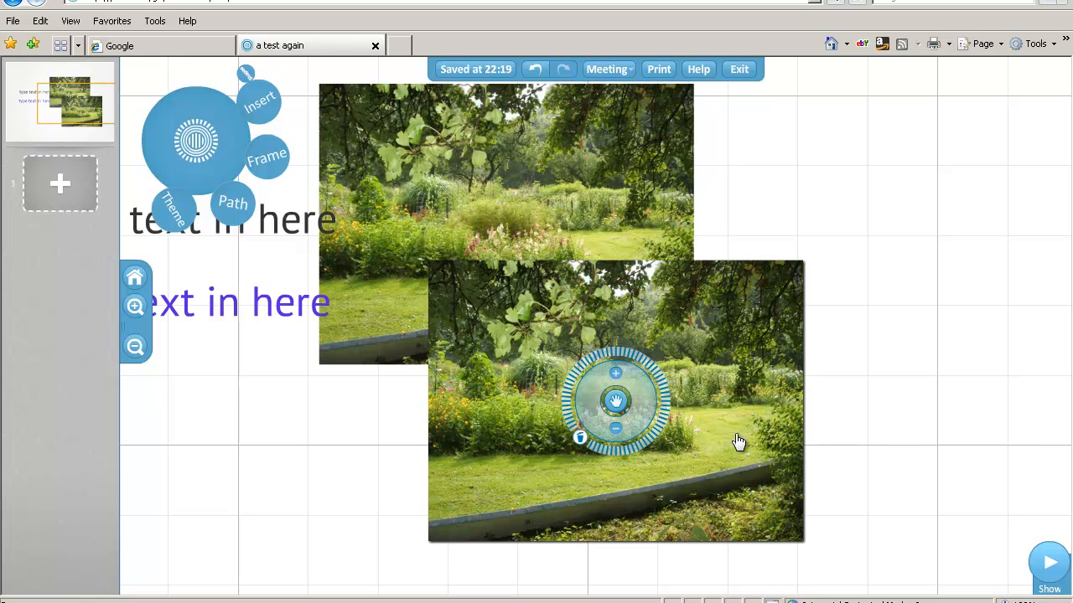
- Move the copied garden picture to the right of the original and crop it to the middle strip of flower beds
left_click_drag(742, 438, 1014, 265)
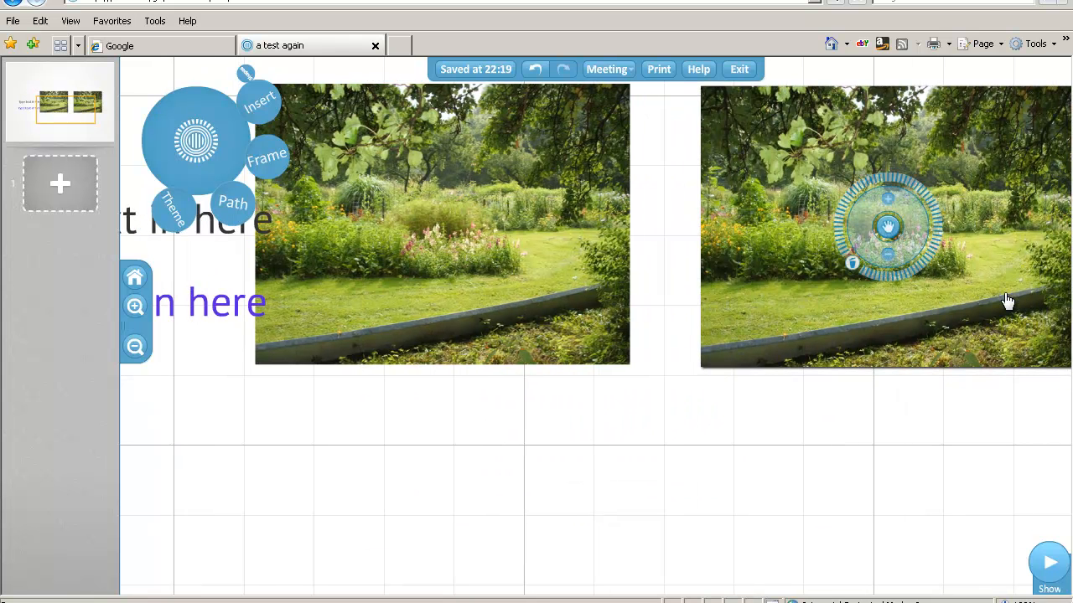
right_click(997, 285)
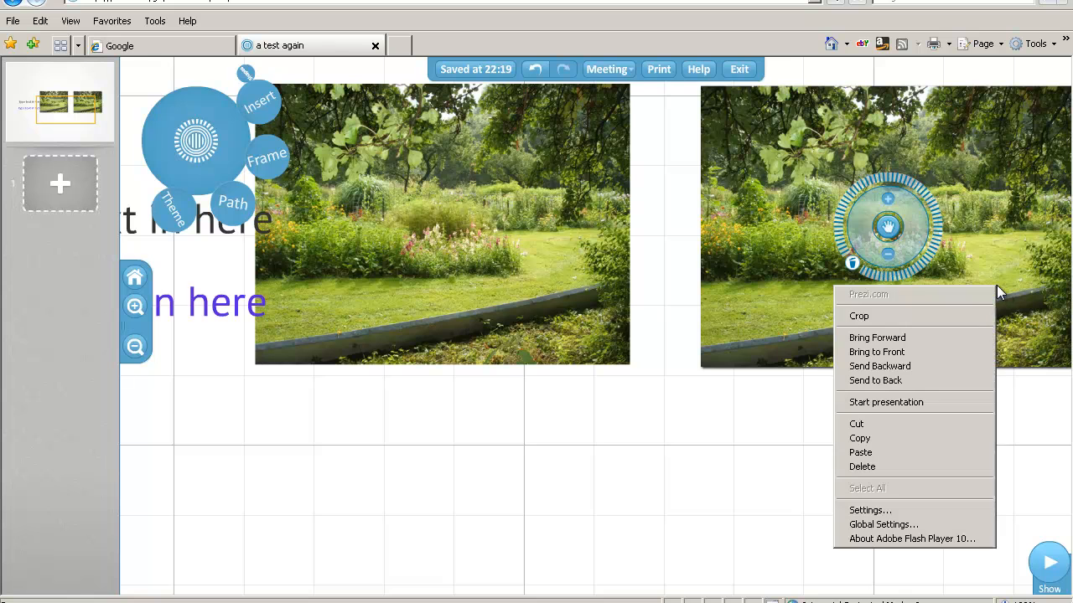
left_click(951, 319)
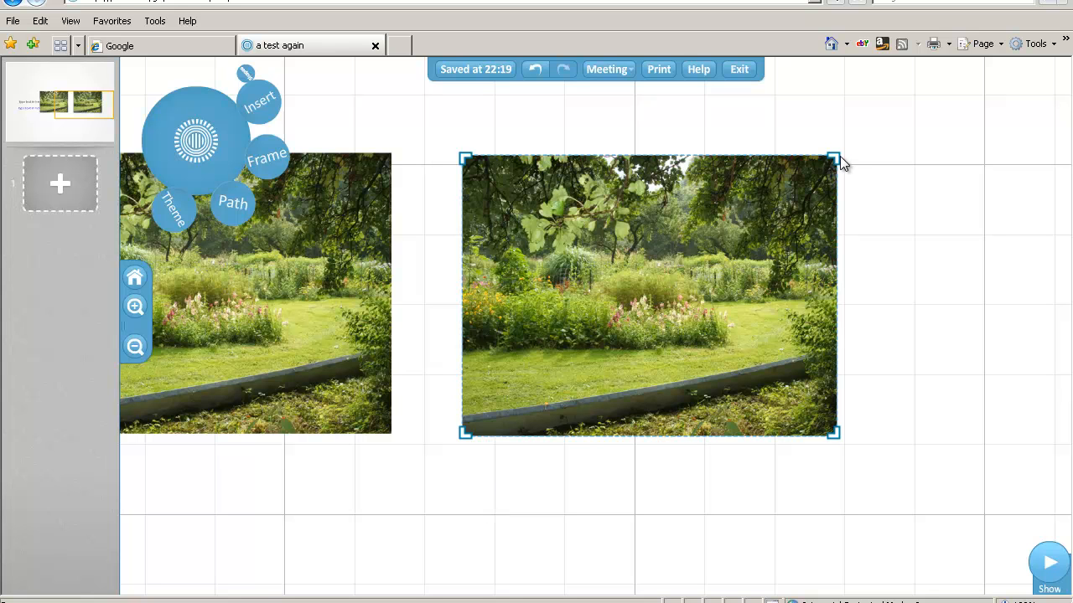
left_click_drag(839, 158, 840, 253)
left_click_drag(835, 437, 832, 351)
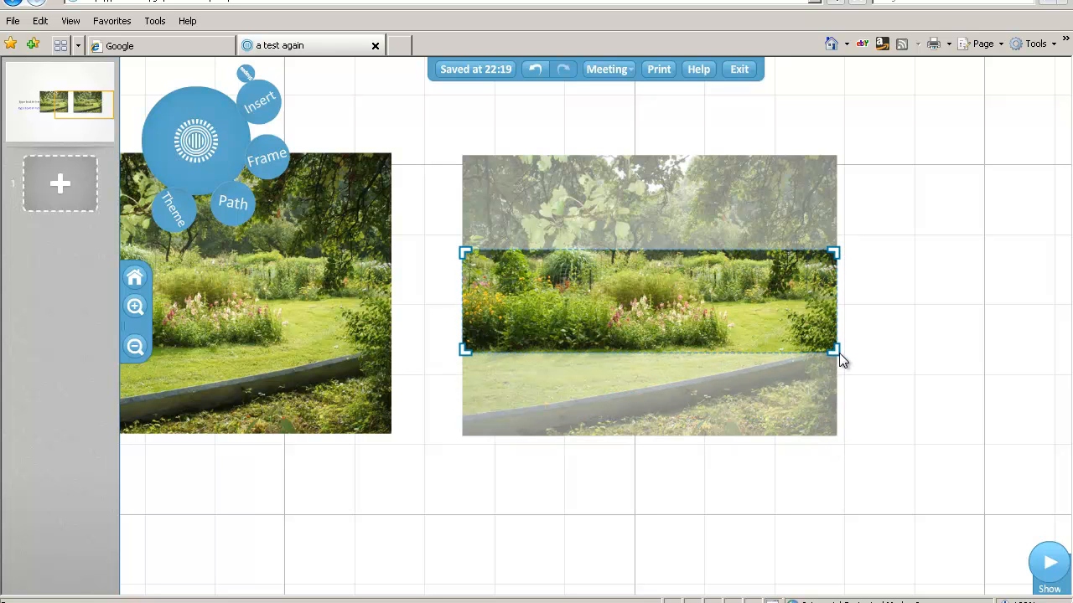
left_click(877, 455)
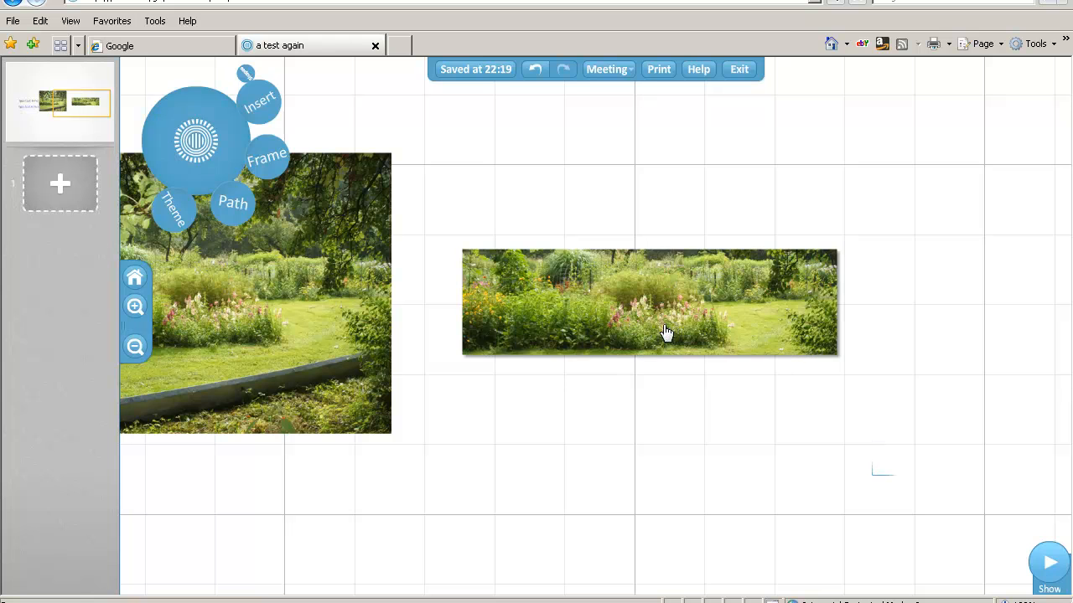
- Move the cropped flower-bed strip up level with the original picture's top edge, and duplicate it directly below
left_click_drag(745, 319, 789, 225)
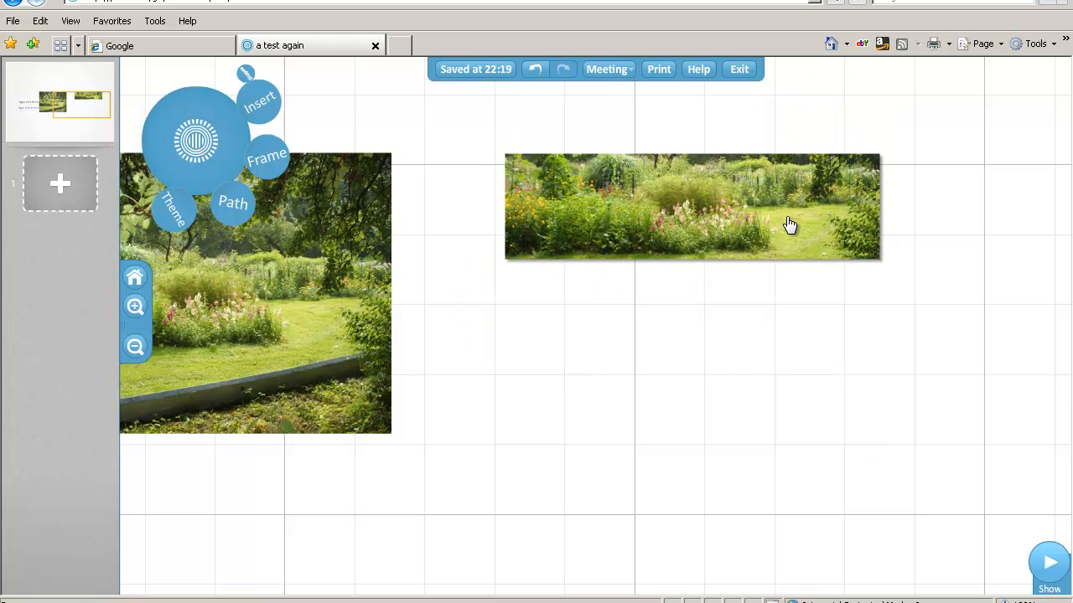
key("ctrl+d")
left_click_drag(763, 361, 842, 361)
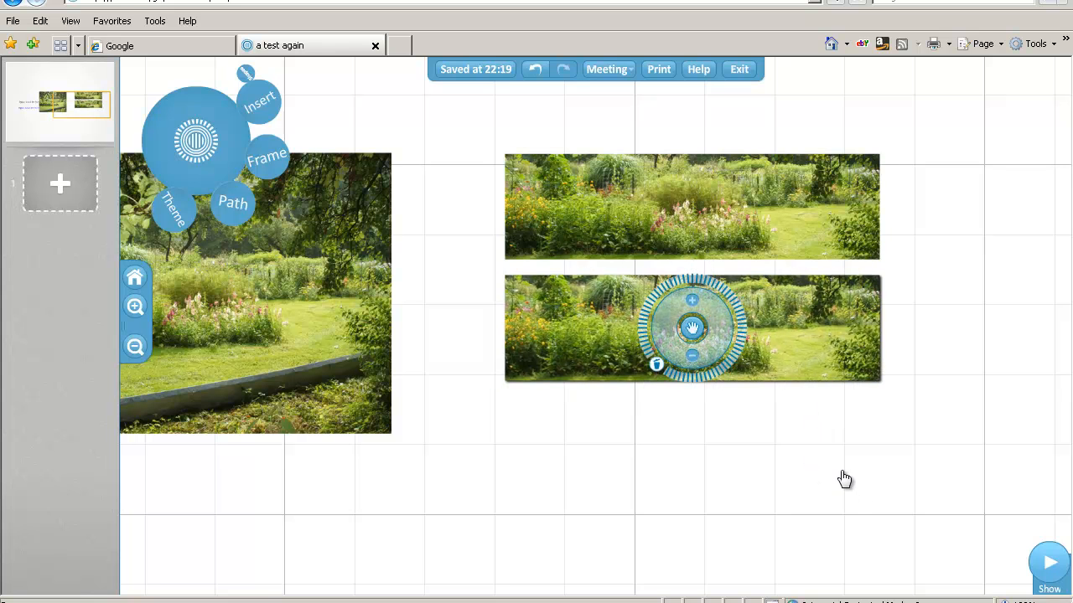
left_click(136, 348)
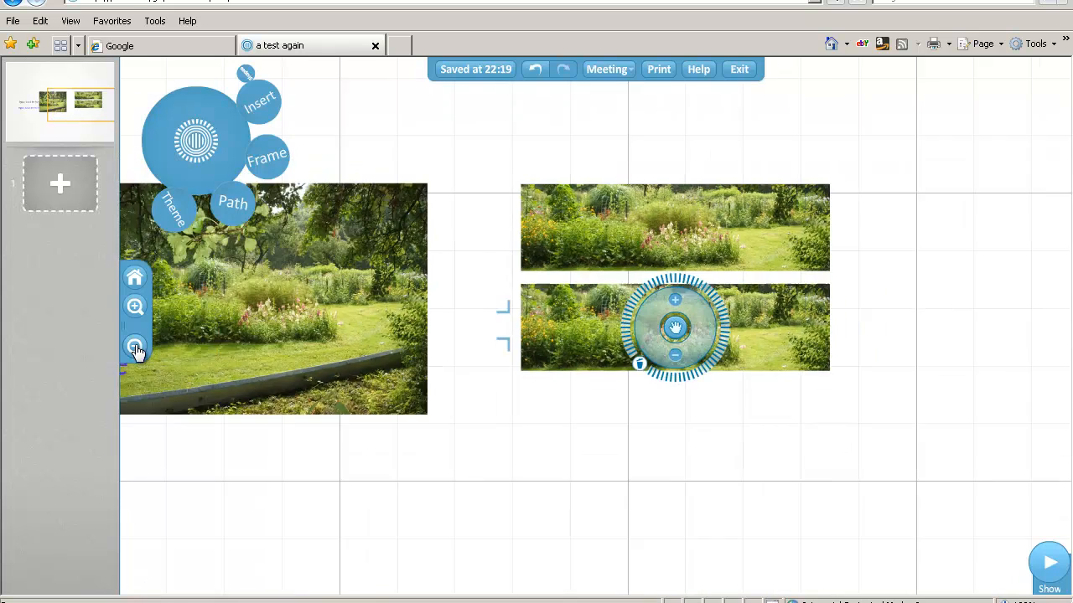
left_click_drag(570, 500, 761, 304)
left_click_drag(715, 346, 700, 392)
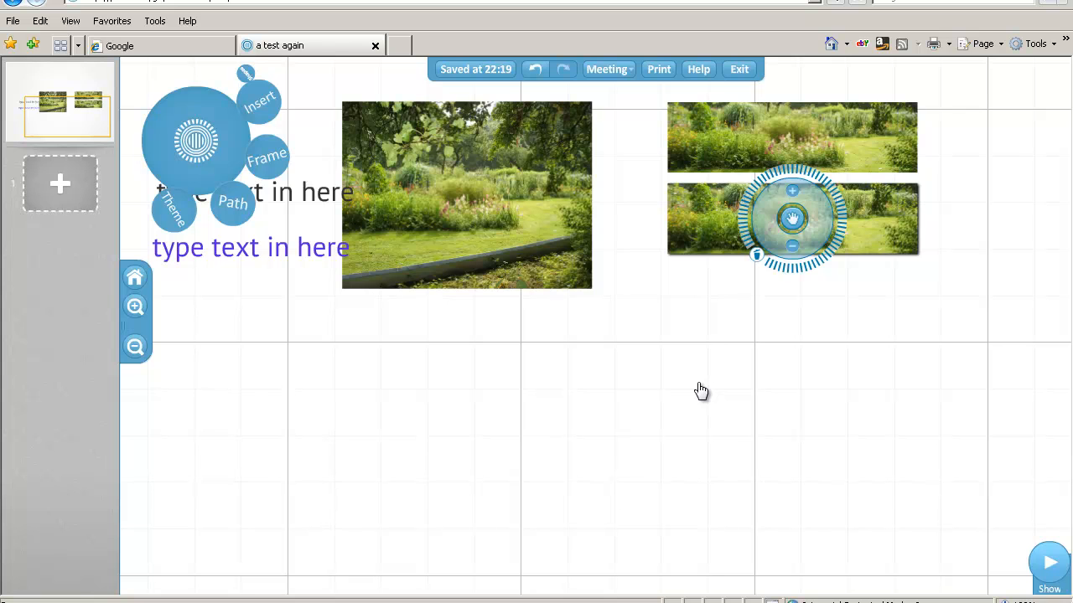
left_click(637, 602)
left_click(584, 46)
left_click_drag(554, 47, 401, 45)
key("ctrl+c")
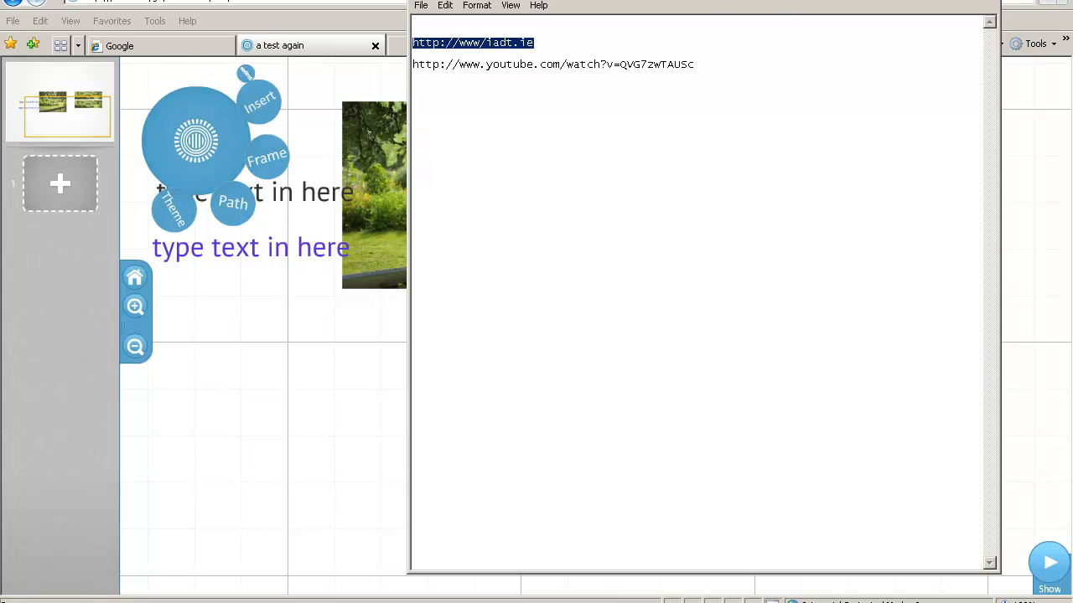
left_click(963, 1)
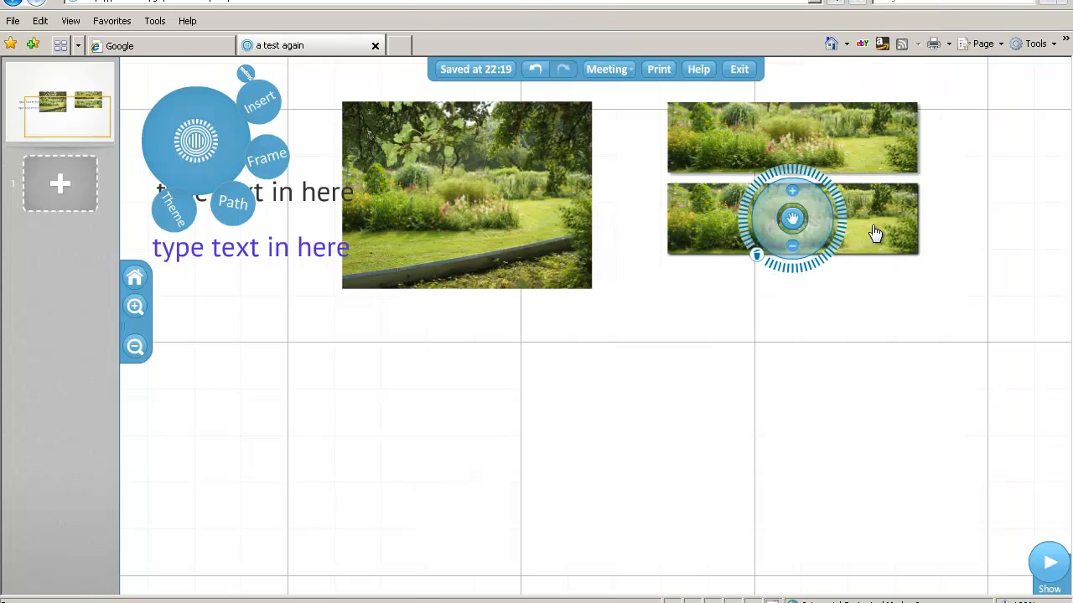
double_click(728, 386)
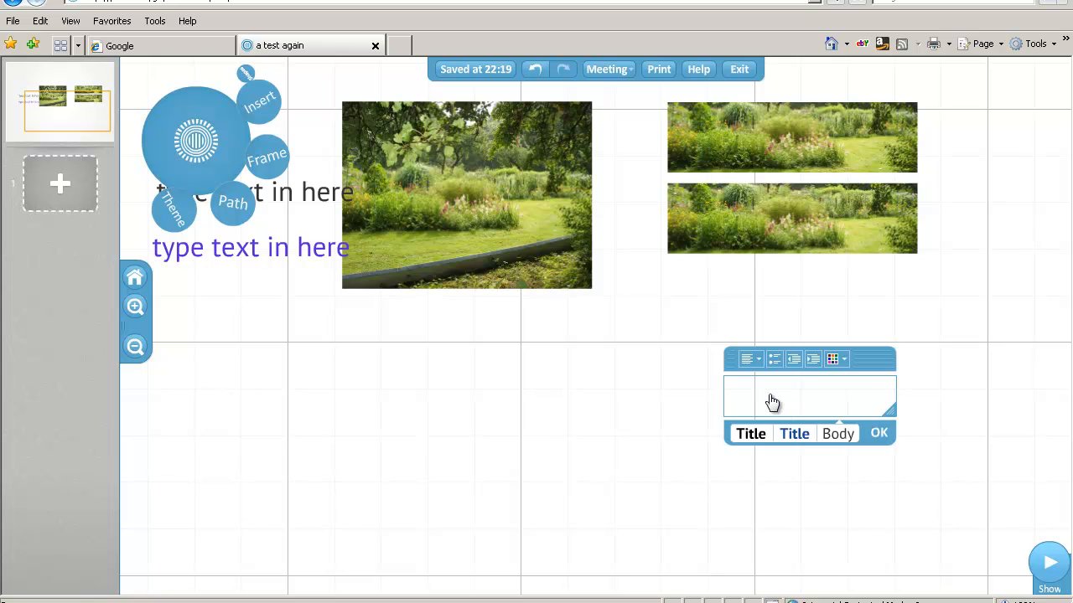
left_click(772, 406)
left_click(729, 404)
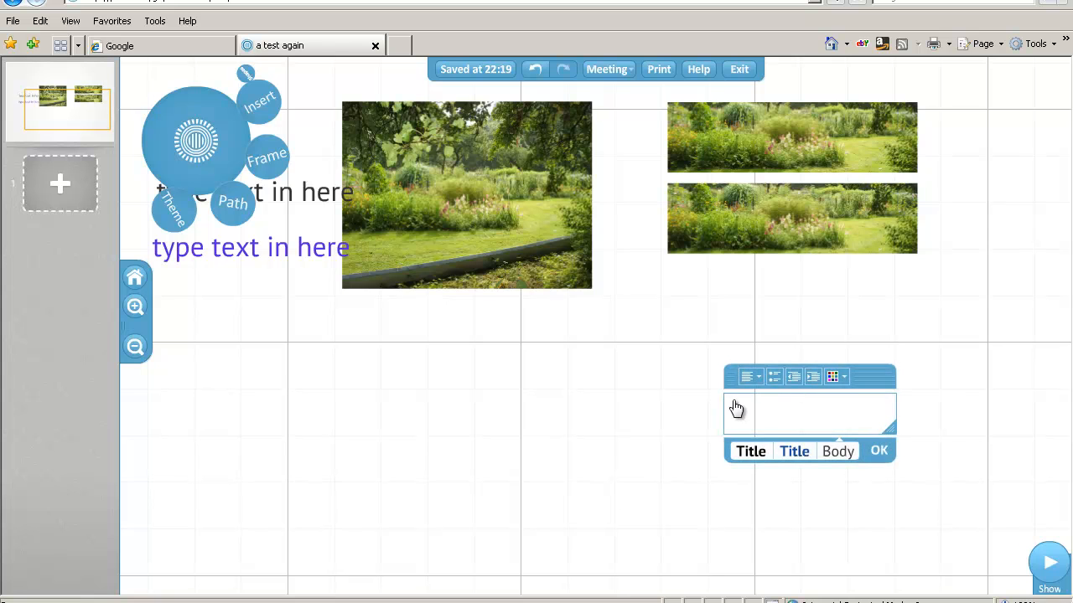
key("ctrl+v")
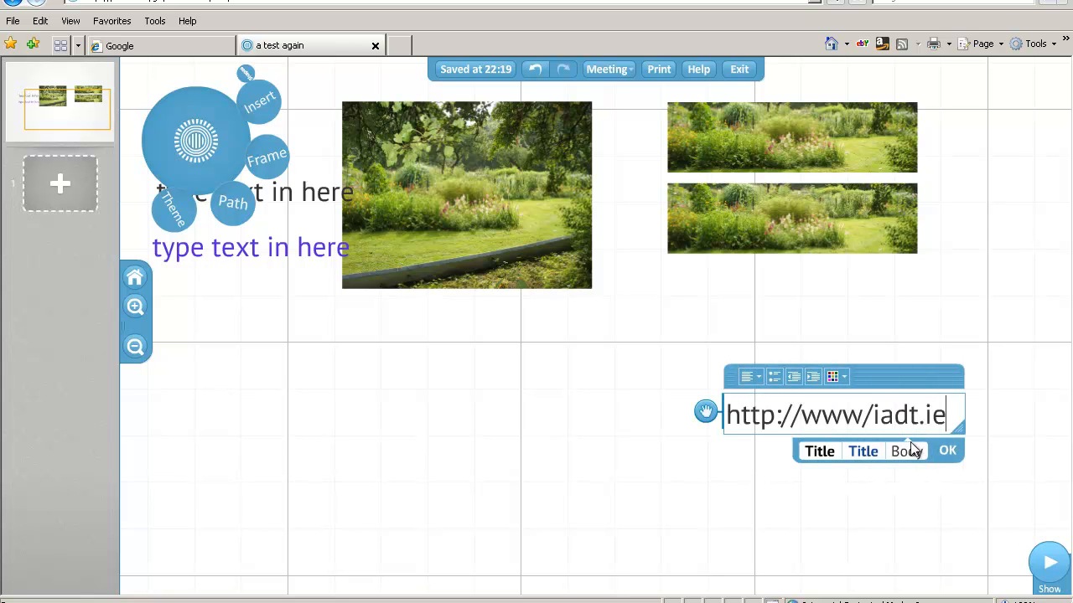
left_click(948, 452)
- Centre the web address text below the cropped strips and reduce its size
left_click_drag(842, 419, 806, 410)
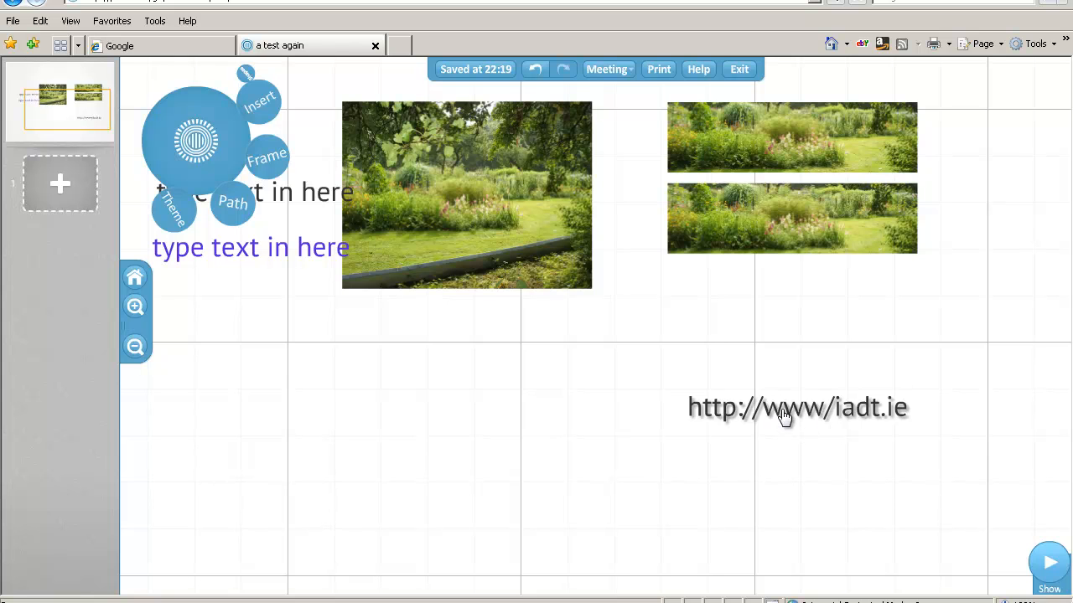
left_click_drag(783, 417, 819, 390)
left_click(817, 398)
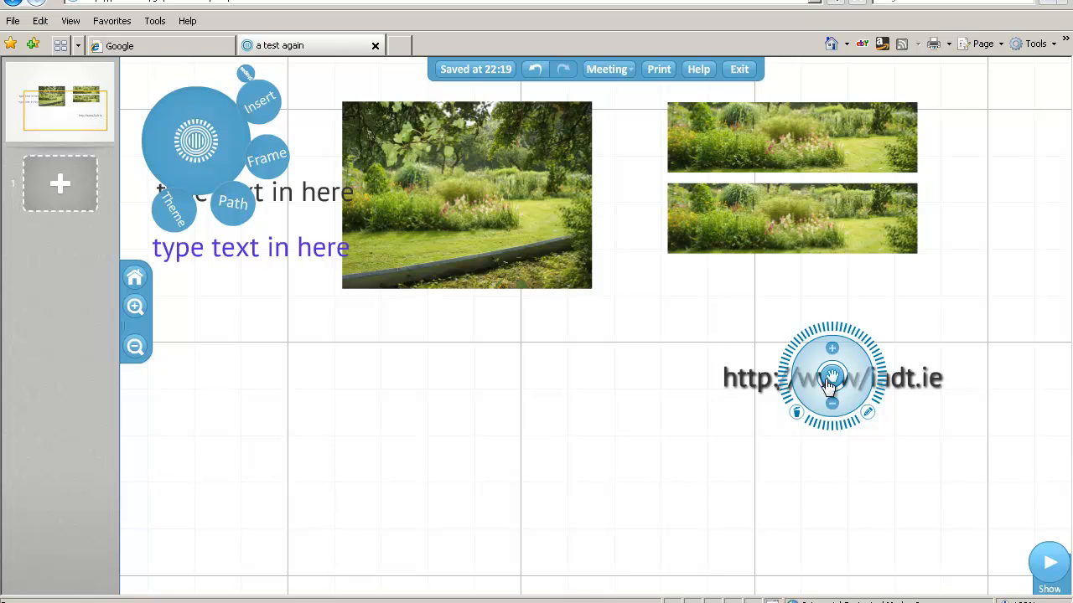
left_click(829, 405)
left_click_drag(766, 383, 753, 382)
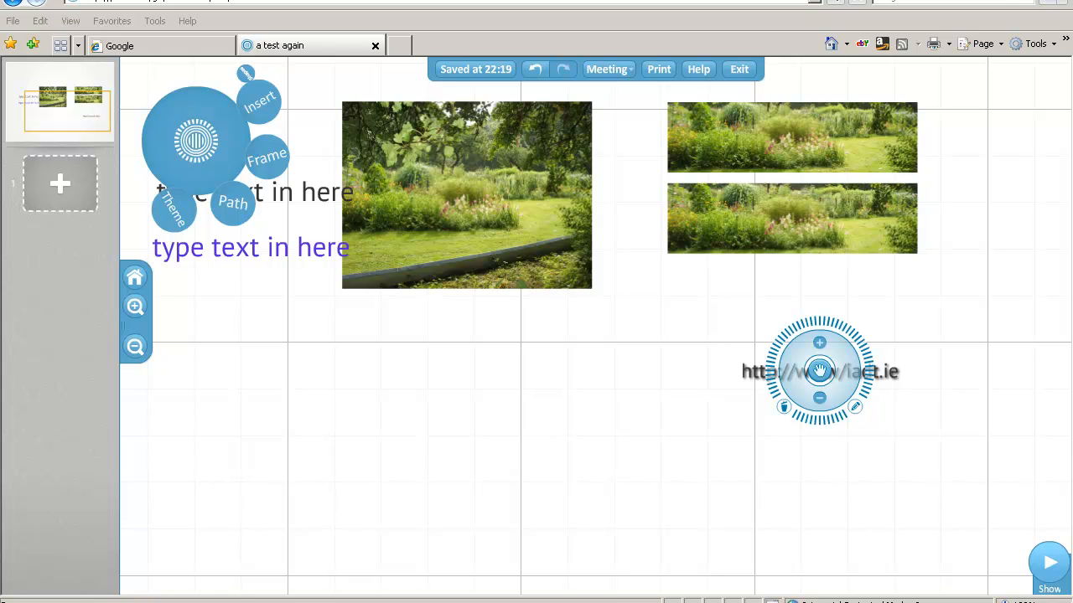
key("alt+Tab")
left_click_drag(701, 66, 411, 63)
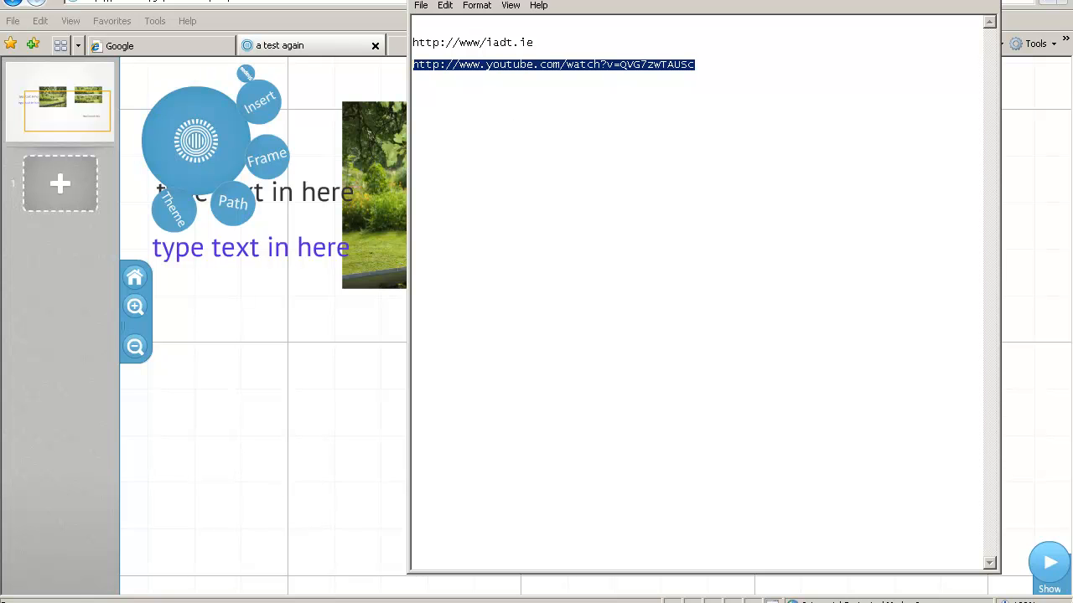
key("alt+Tab")
- Embed the YouTube video below the original garden picture by pasting its copied link as canvas text
left_click_drag(543, 466, 673, 409)
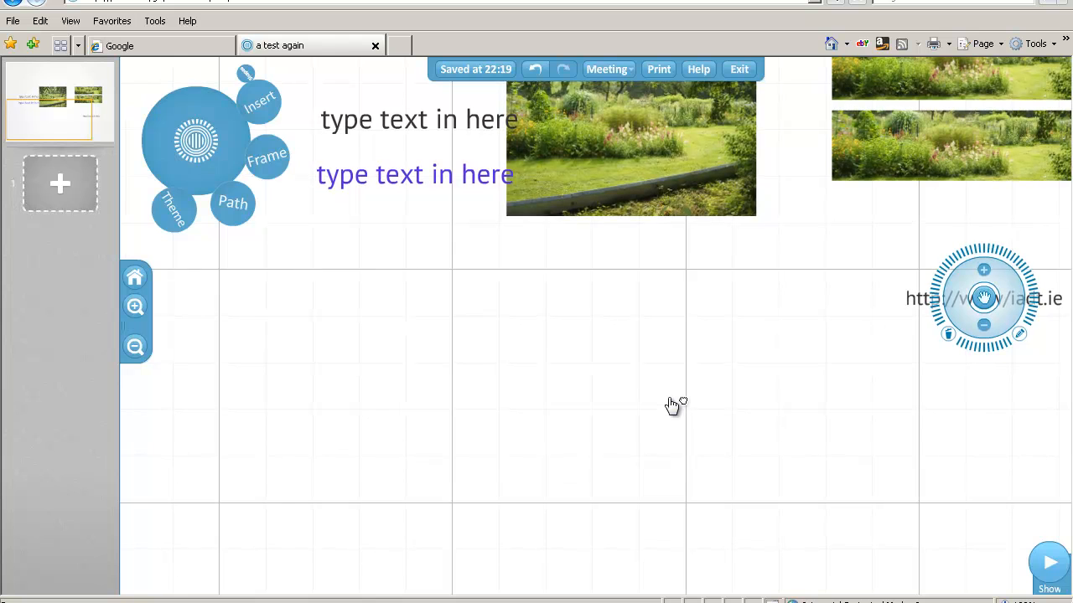
double_click(568, 380)
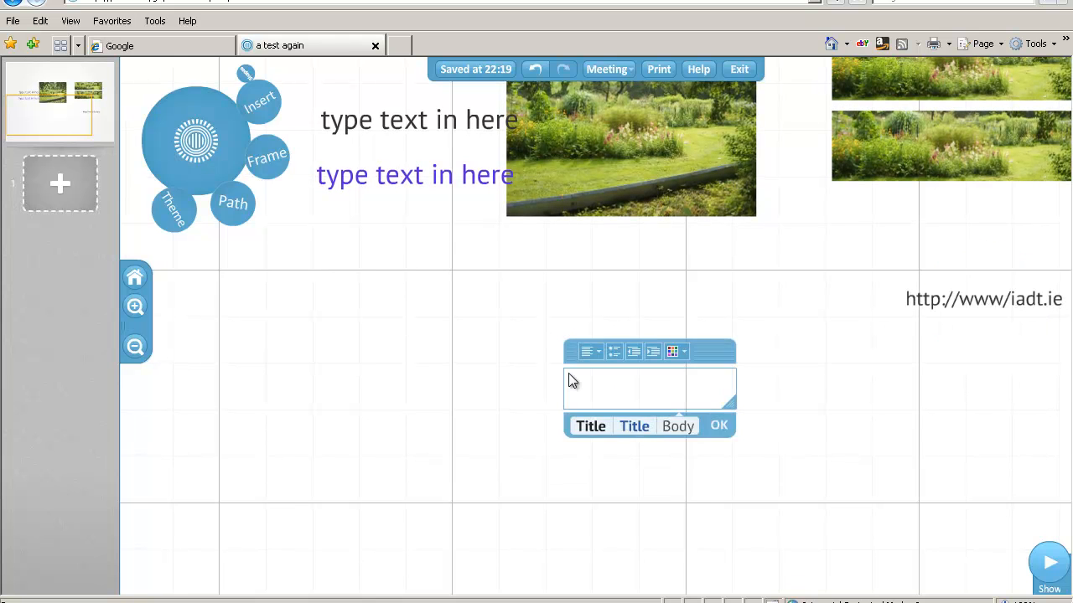
key("ctrl+v")
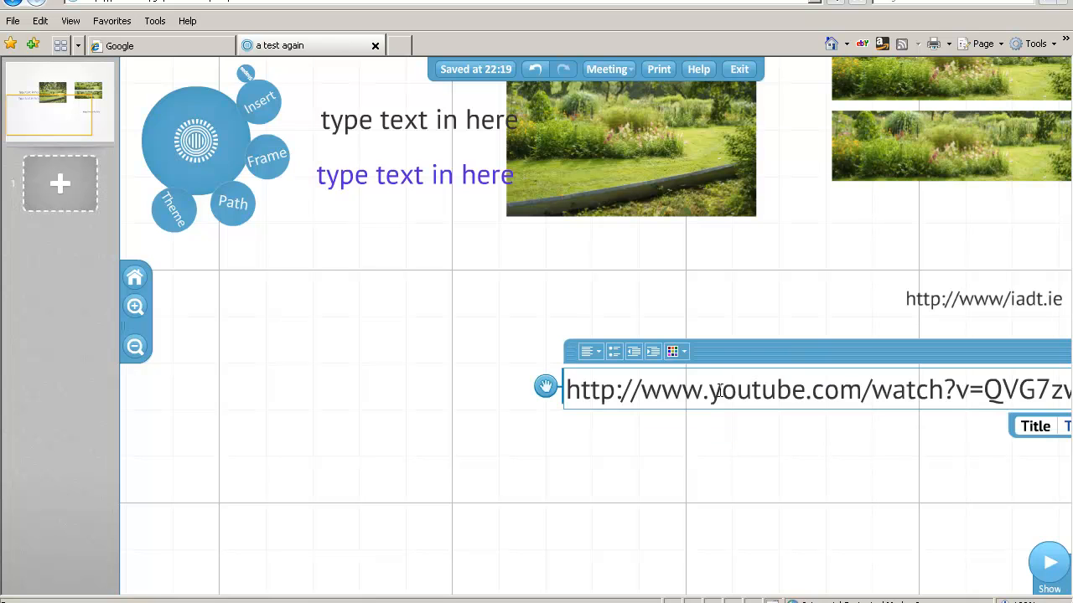
left_click_drag(800, 354, 588, 357)
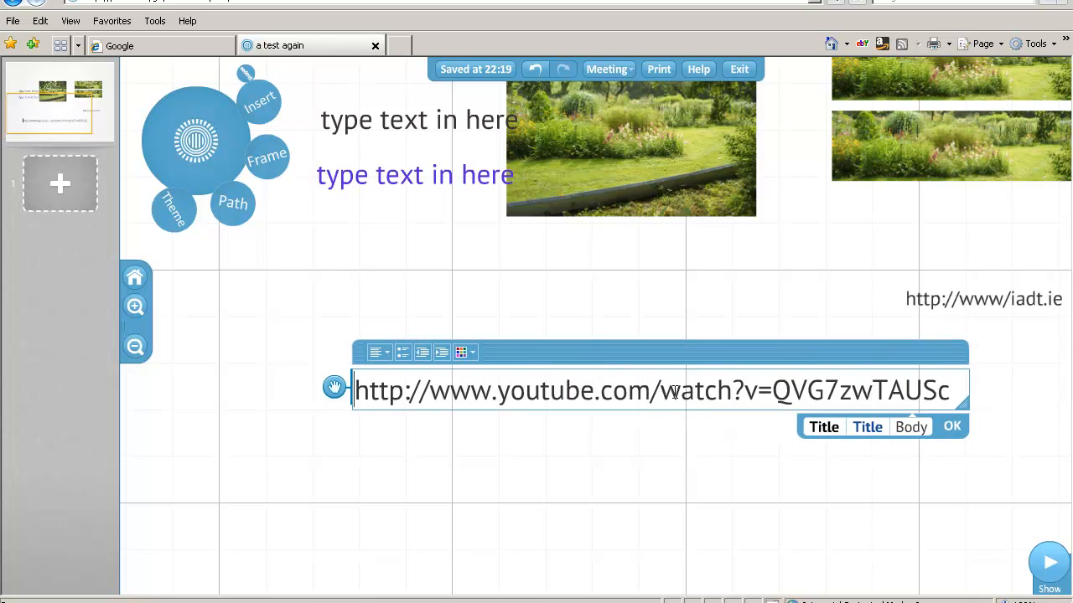
left_click(952, 428)
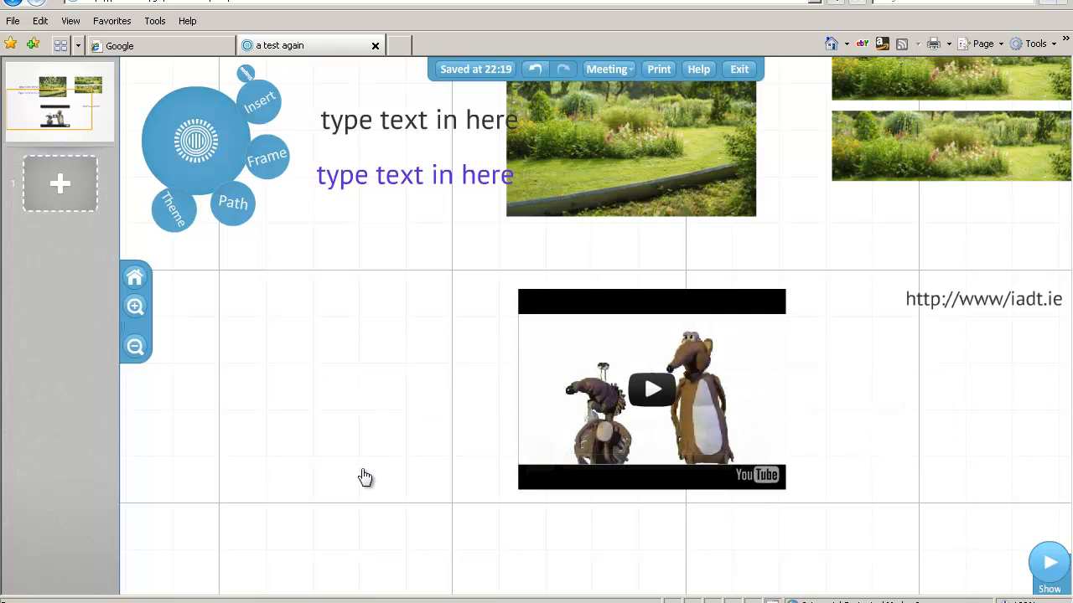
- Insert the same YouTube video from its copied link with the YouTube insert option, and place it to the left of the first video
left_click_drag(346, 467, 585, 411)
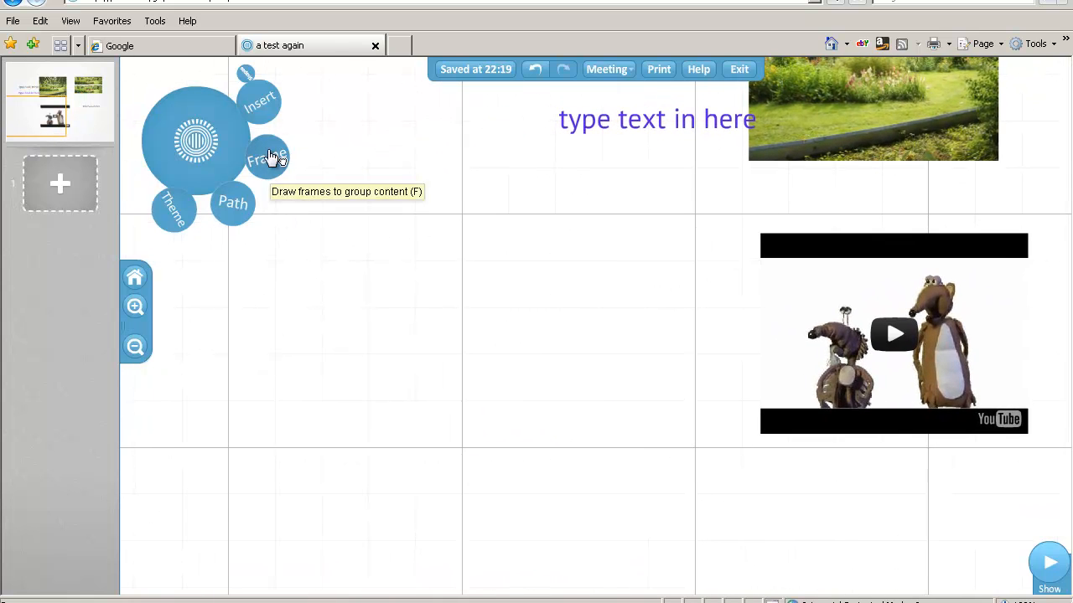
left_click(253, 109)
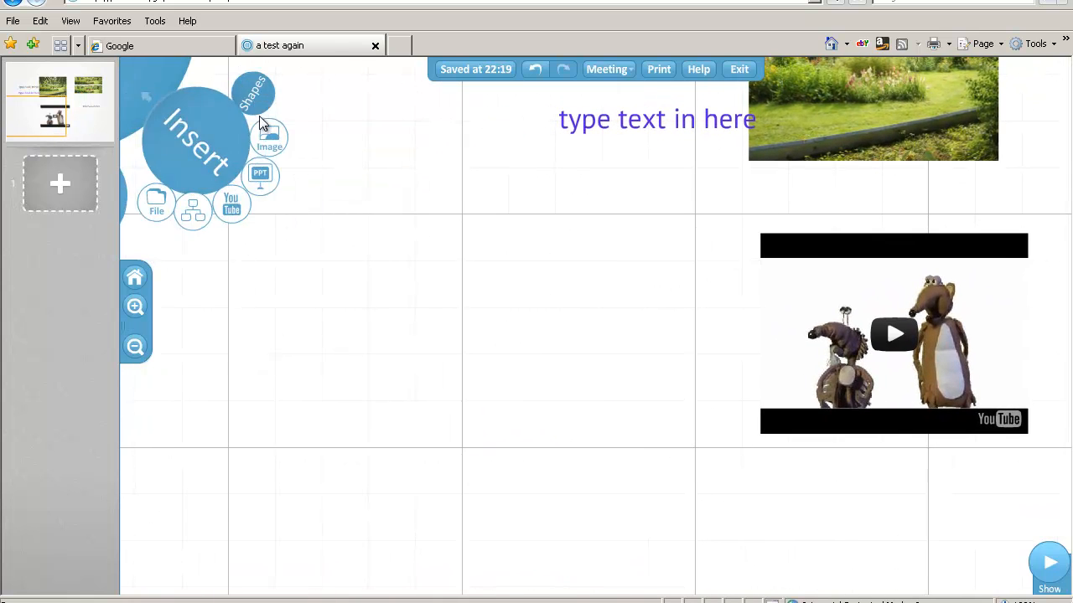
left_click(230, 207)
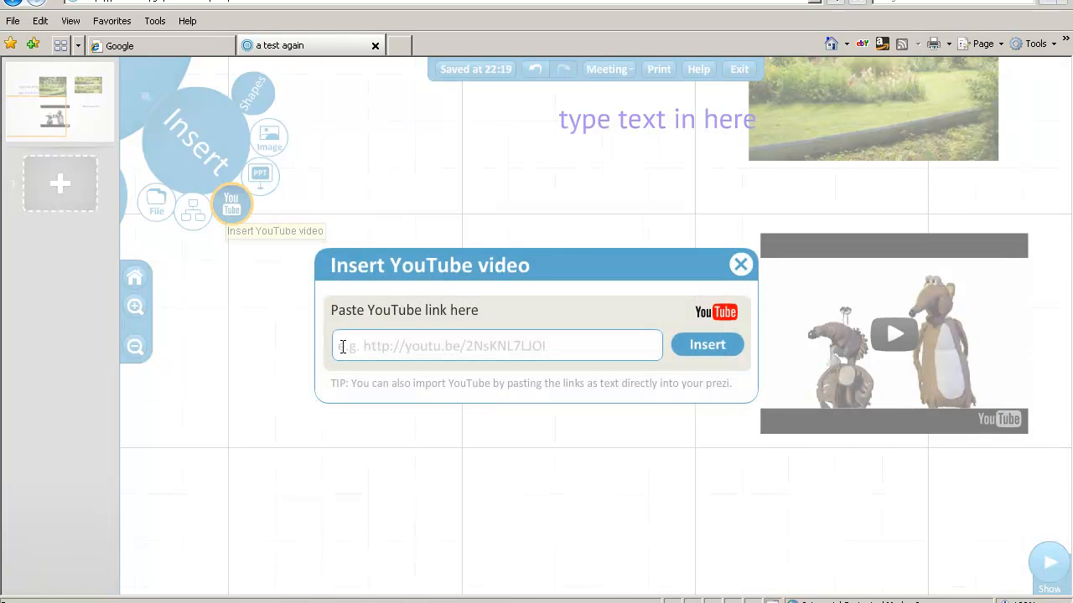
key("ctrl+v")
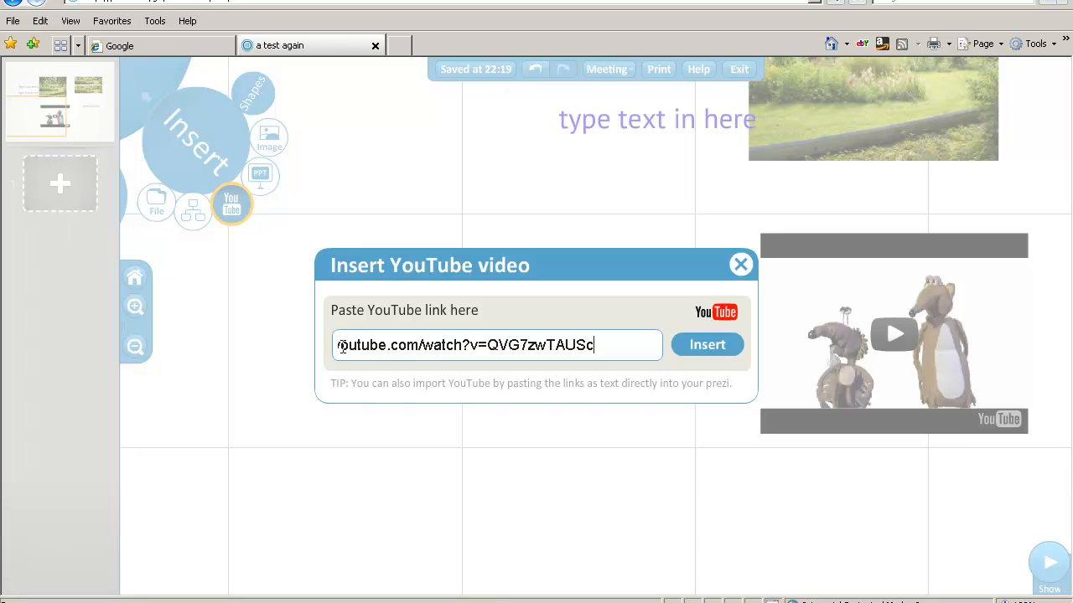
left_click(707, 347)
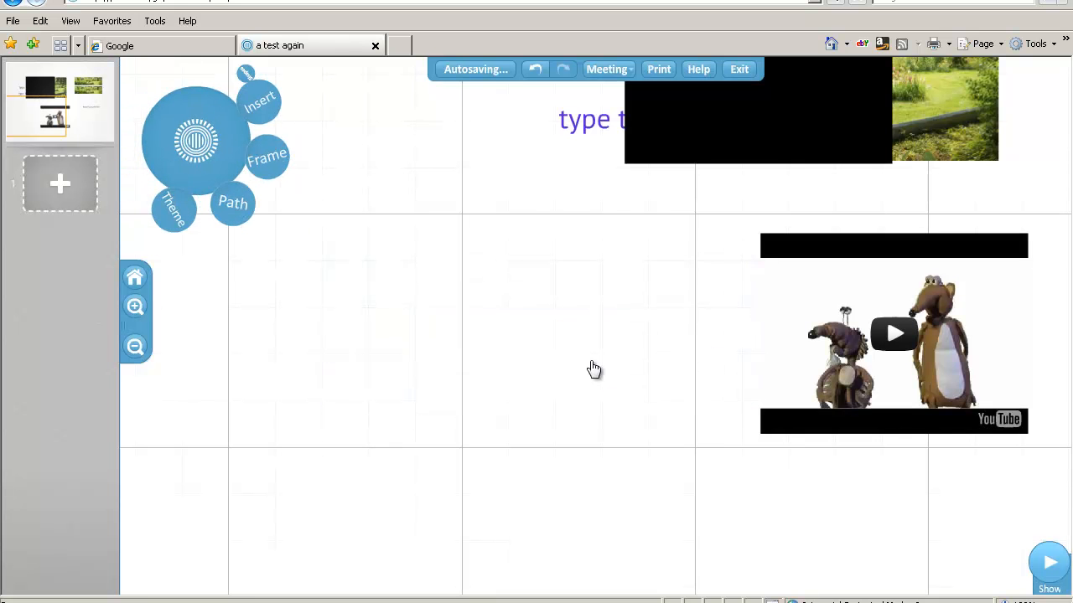
left_click_drag(796, 102, 503, 407)
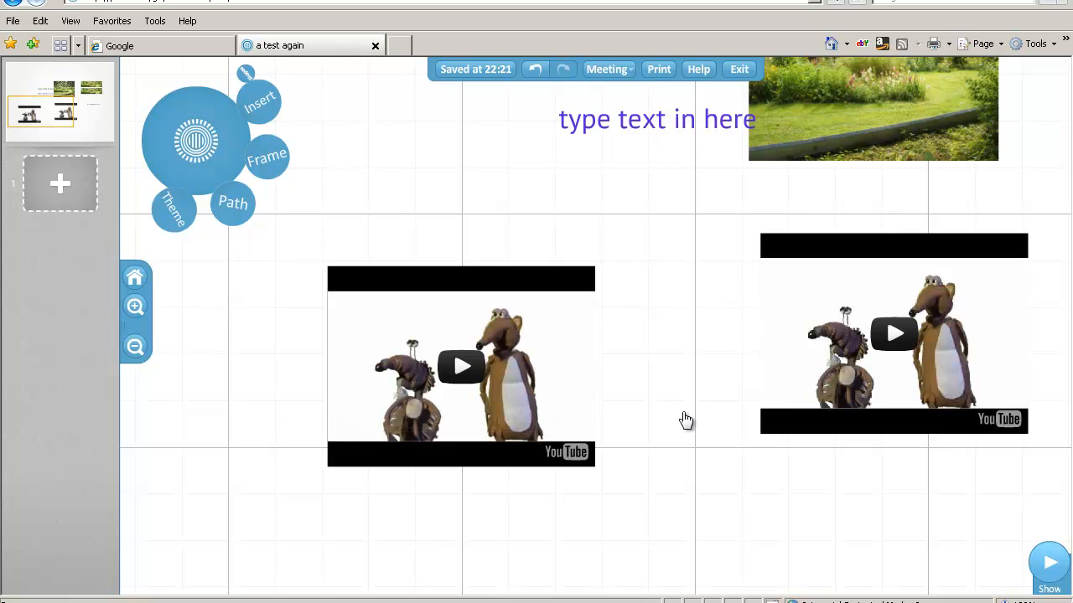
- Select both "type text in here" lines together and move them left, clear of the garden picture
left_click_drag(652, 437, 757, 496)
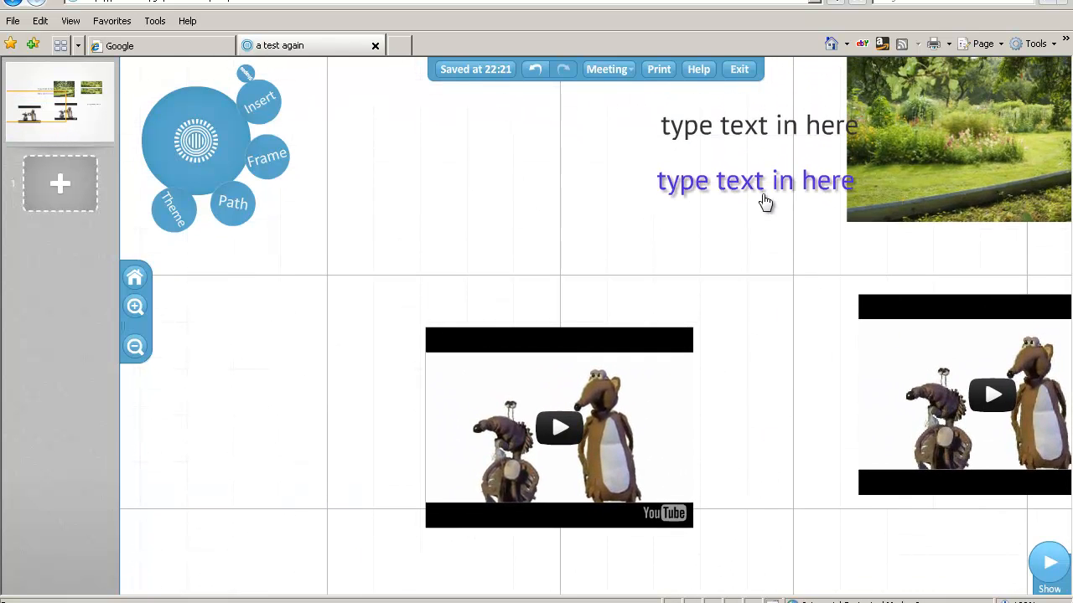
left_click(752, 140)
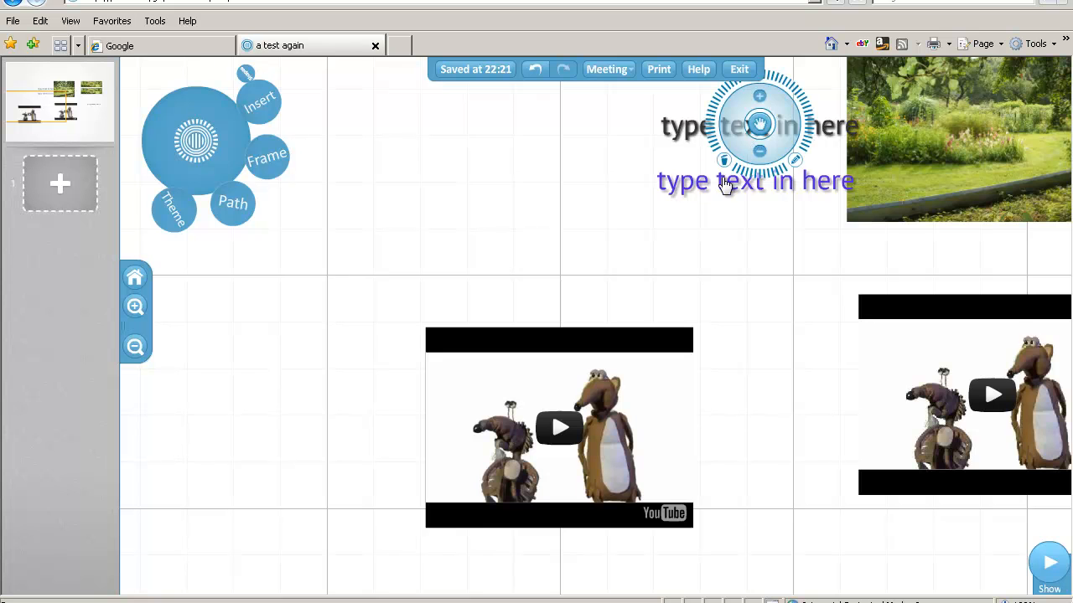
left_click(725, 184, "shift")
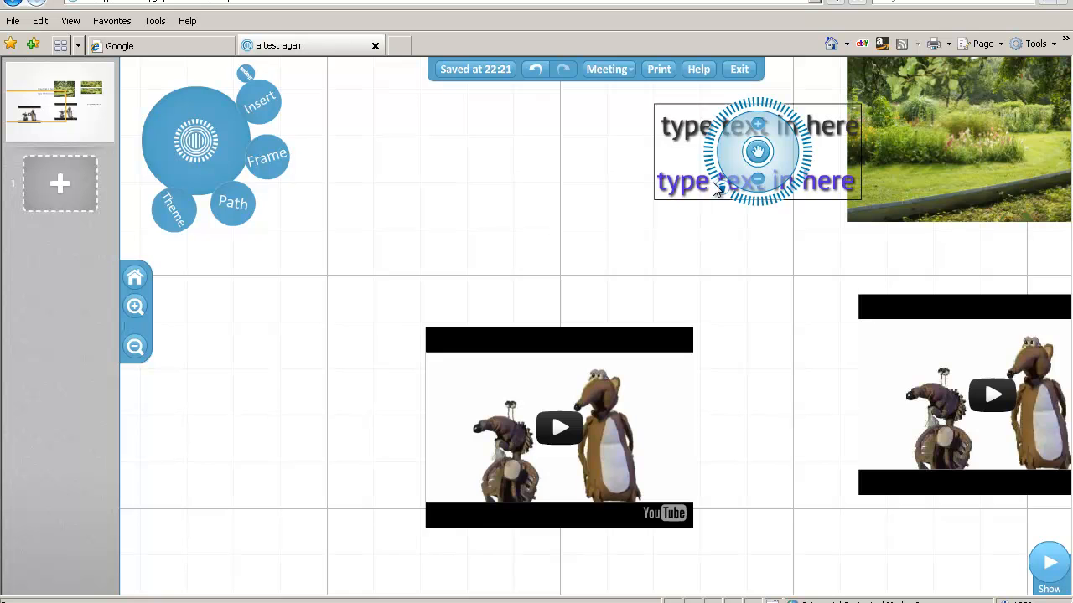
left_click_drag(756, 152, 628, 157)
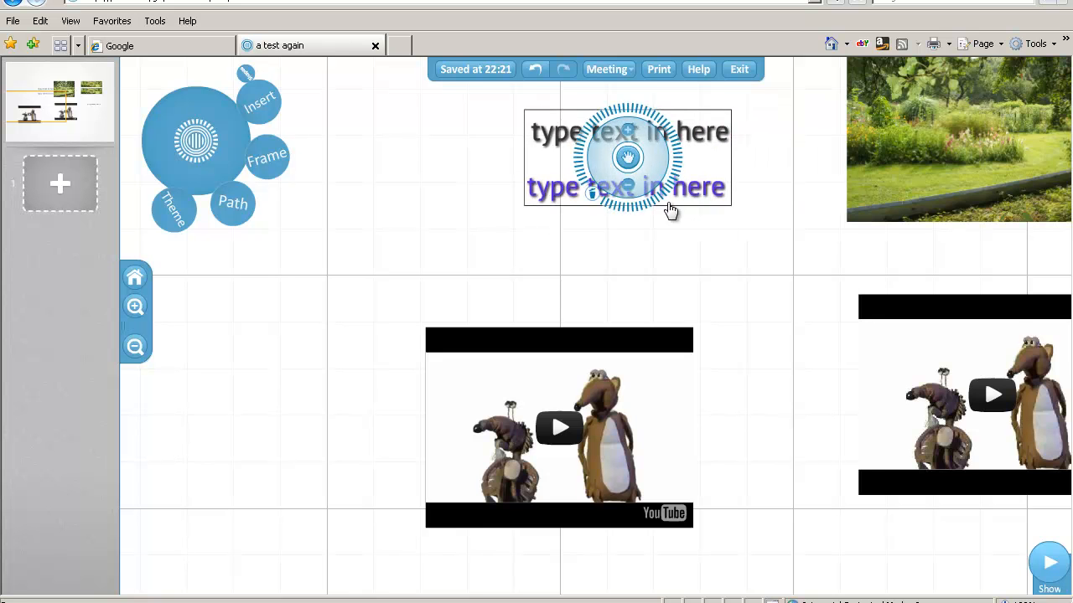
- Insert the PDF "a brief Stage 3.05 Media 1 - Research, Concept Devel..." from the Desktop into the presentation
left_click_drag(752, 381, 910, 299)
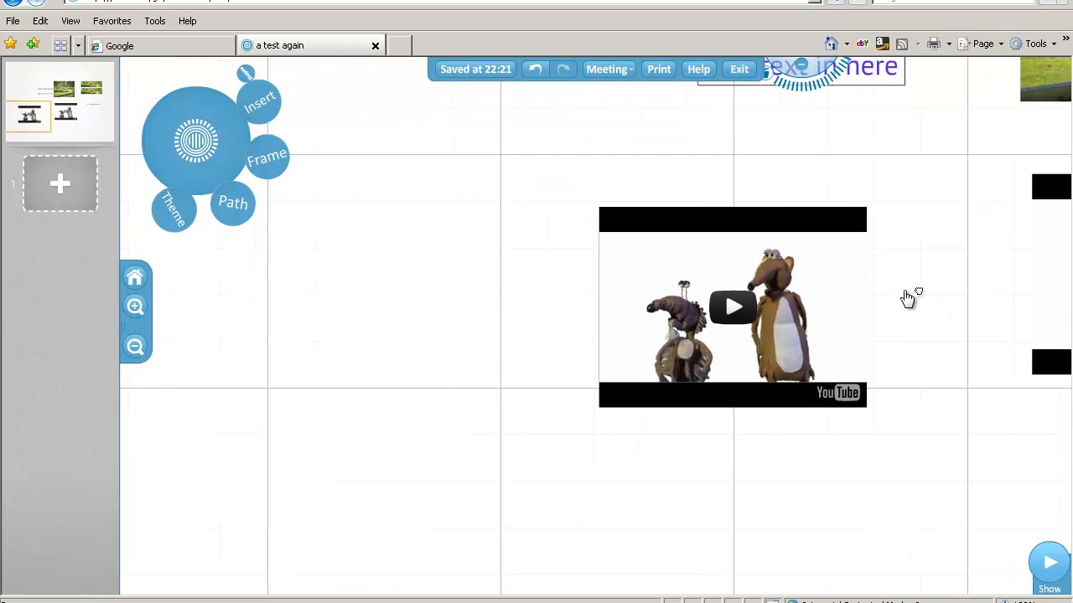
left_click(259, 116)
left_click(258, 112)
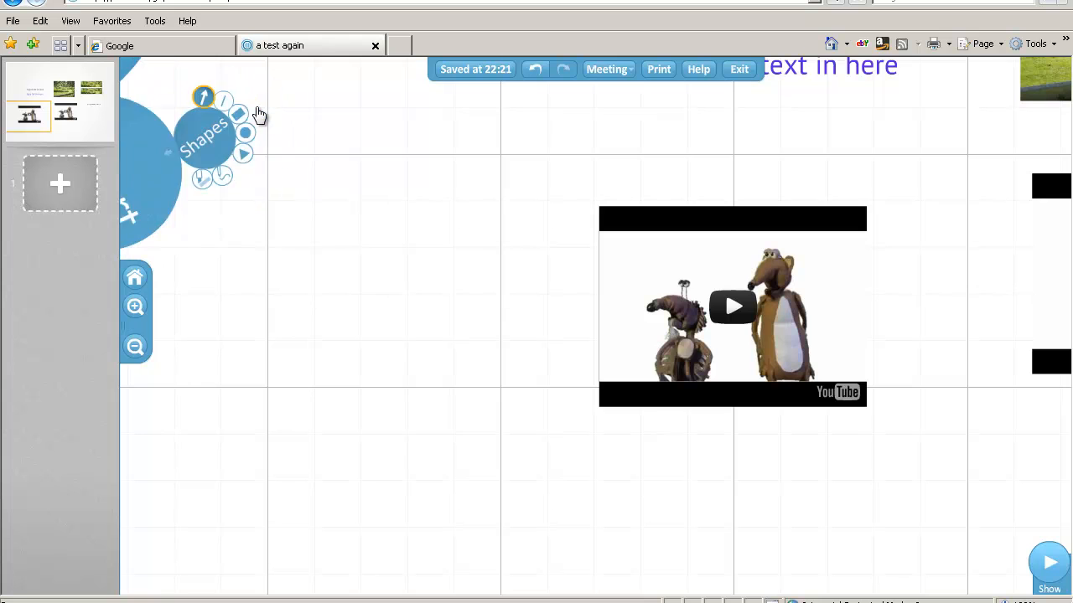
left_click(126, 125)
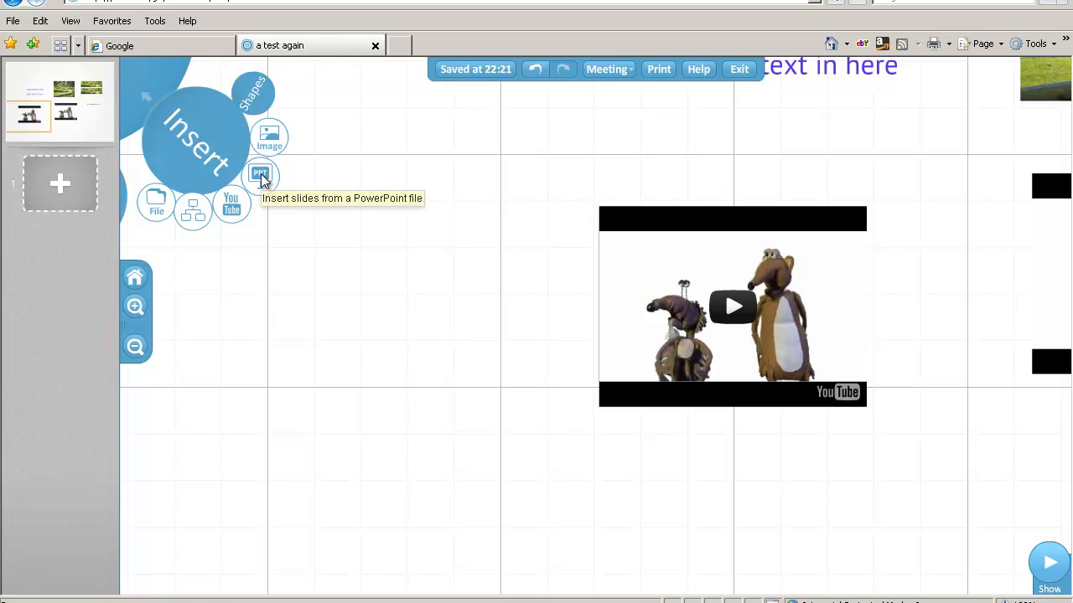
left_click(154, 208)
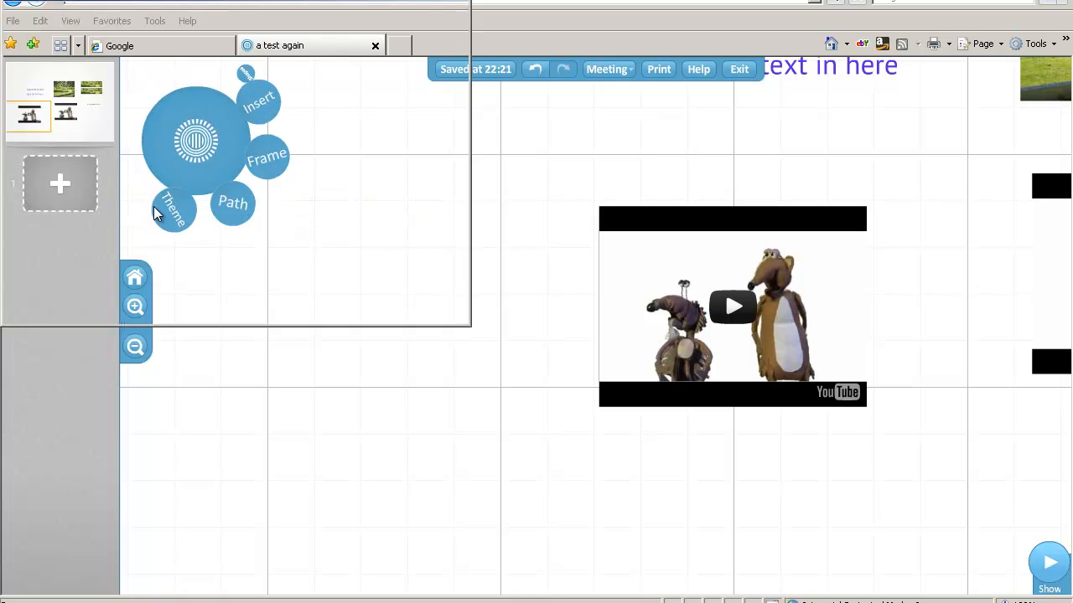
scroll(456, 118, "down", 3)
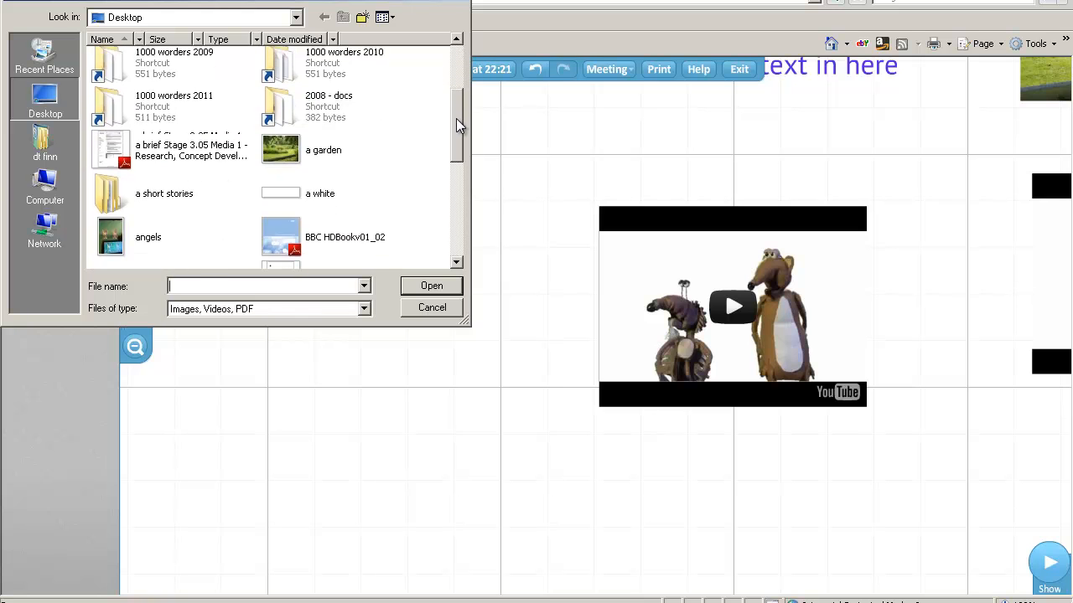
left_click(157, 160)
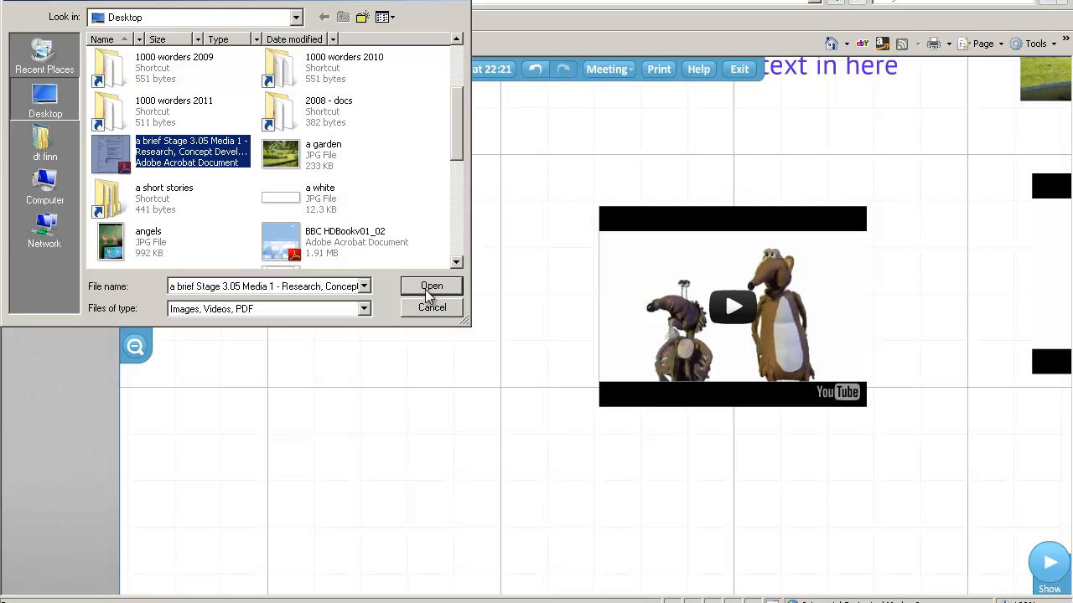
left_click(430, 287)
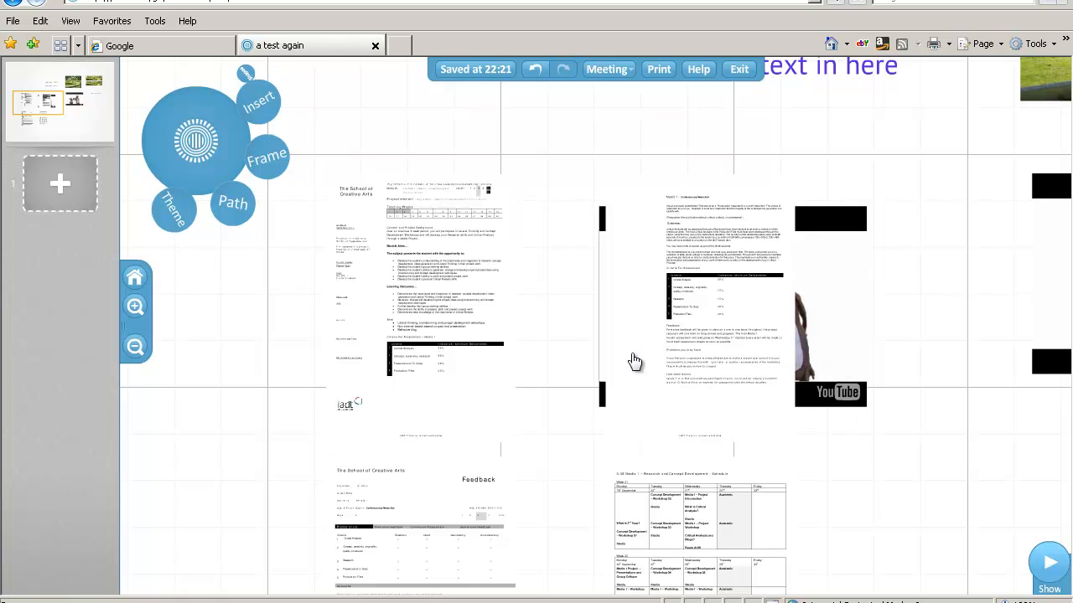
- Arrange the four inserted PDF pages in a two-by-two grid, clear of the YouTube video on their right
left_click_drag(690, 352, 176, 352)
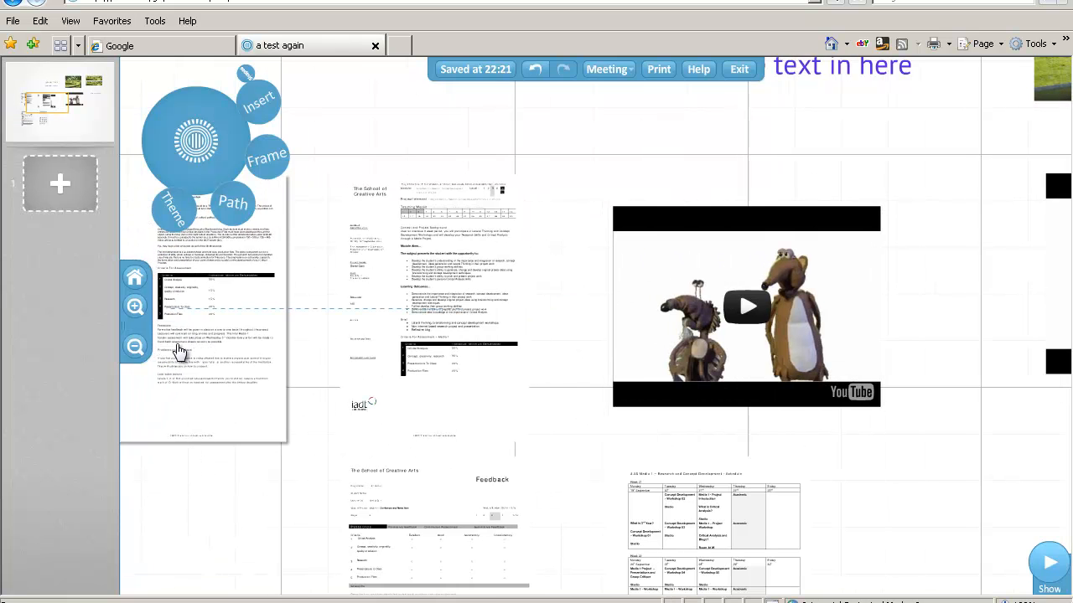
left_click_drag(206, 567, 400, 431)
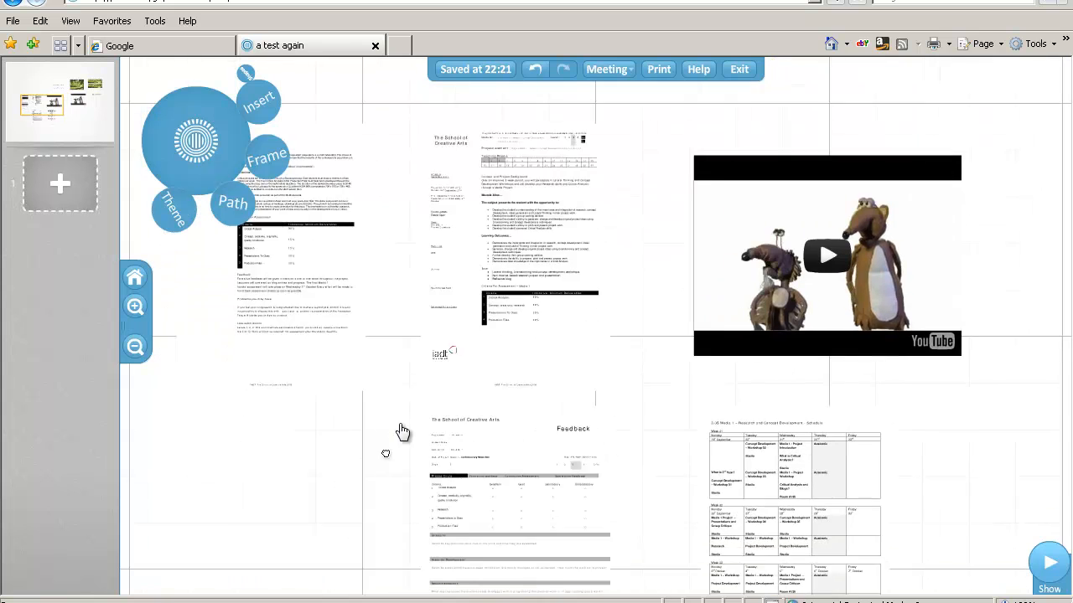
left_click_drag(570, 498, 344, 488)
left_click_drag(902, 445, 694, 444)
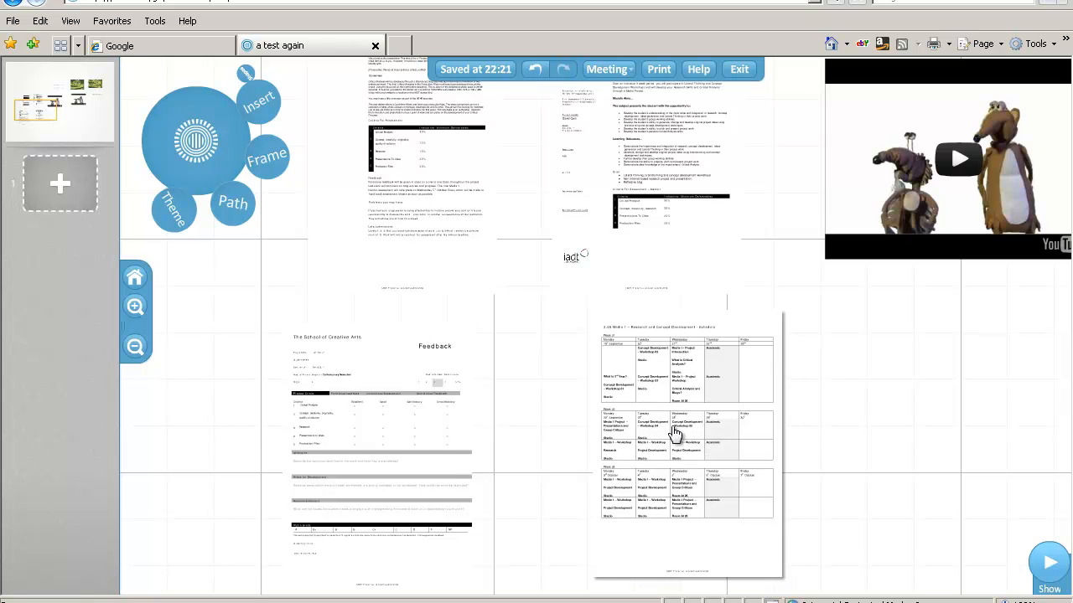
- Try enlarging the PDF schedule page by one increment, and shrink it back by one increment
left_click(675, 432)
left_click(685, 418)
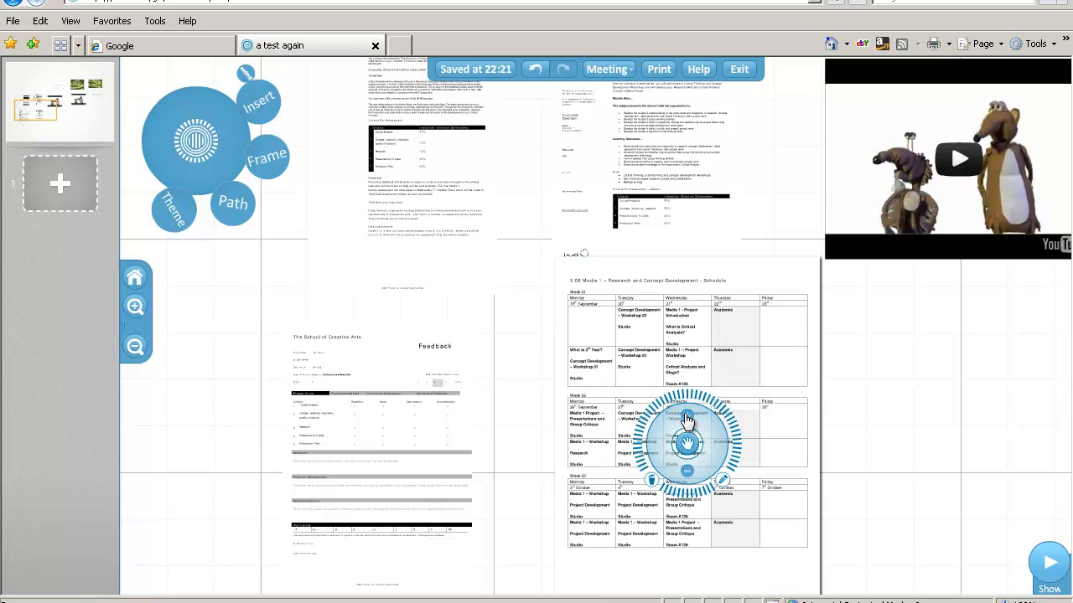
left_click(687, 468)
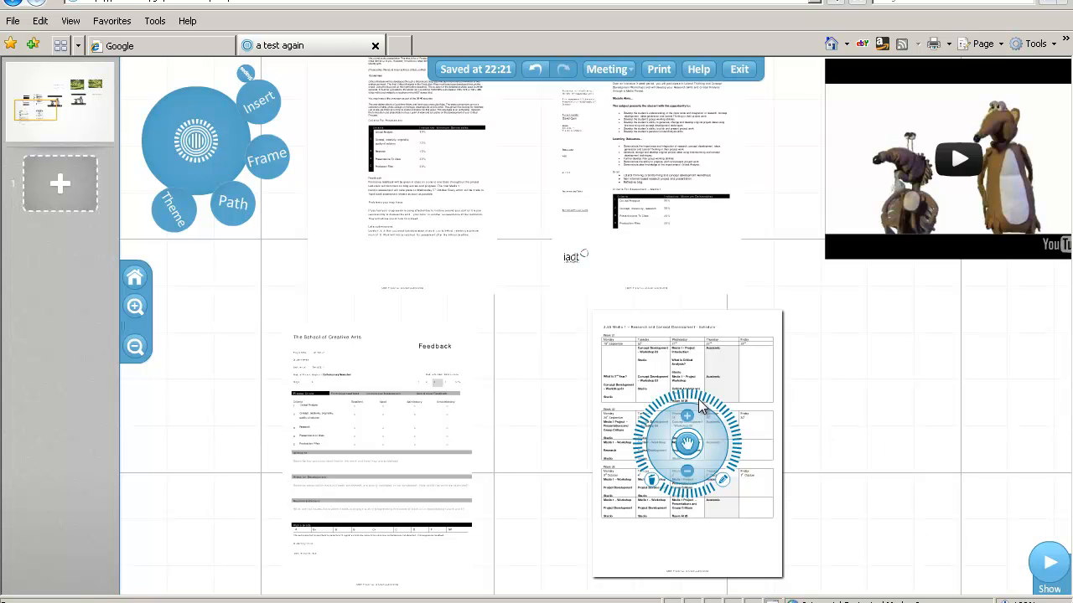
left_click(135, 278)
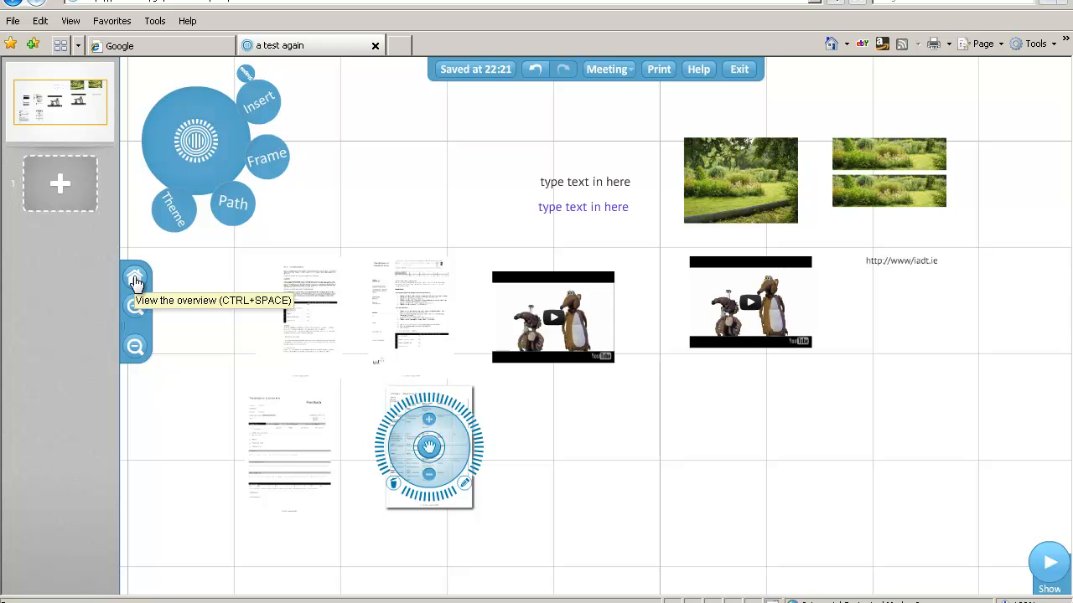
left_click(234, 202)
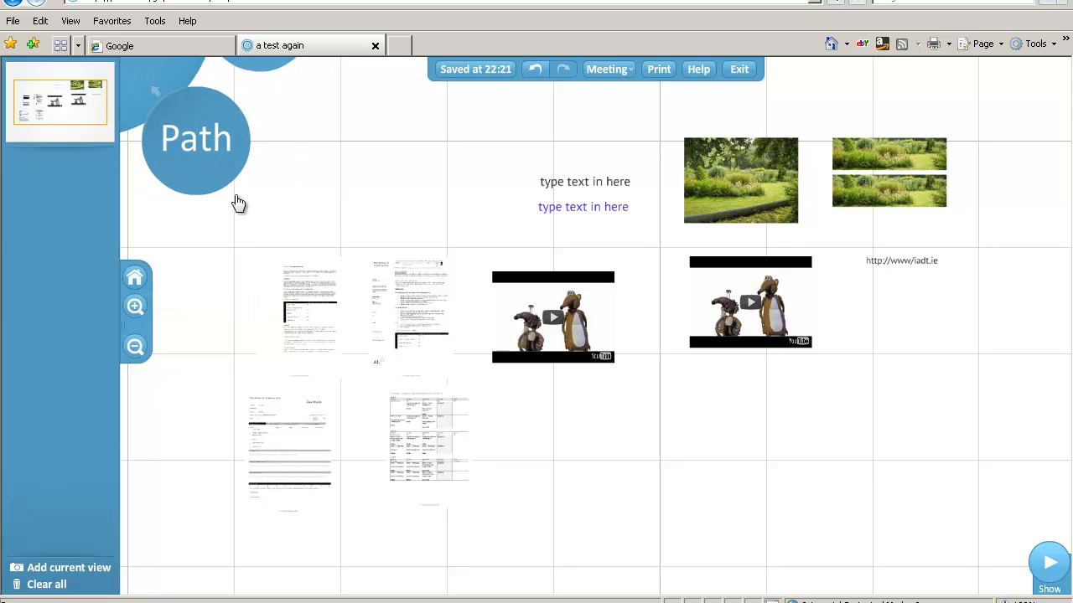
left_click(577, 182)
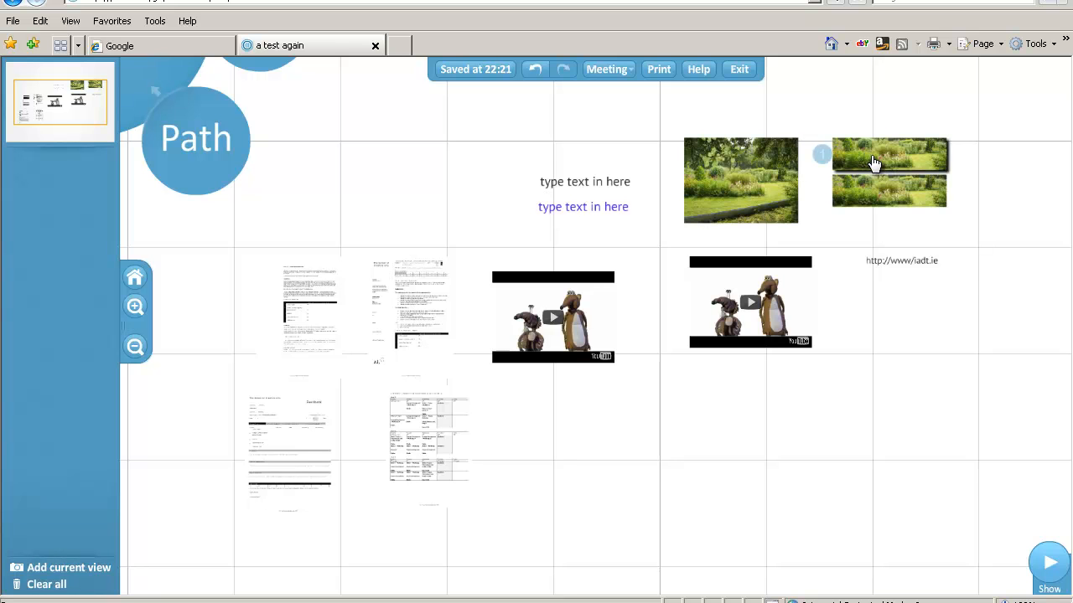
left_click(592, 191)
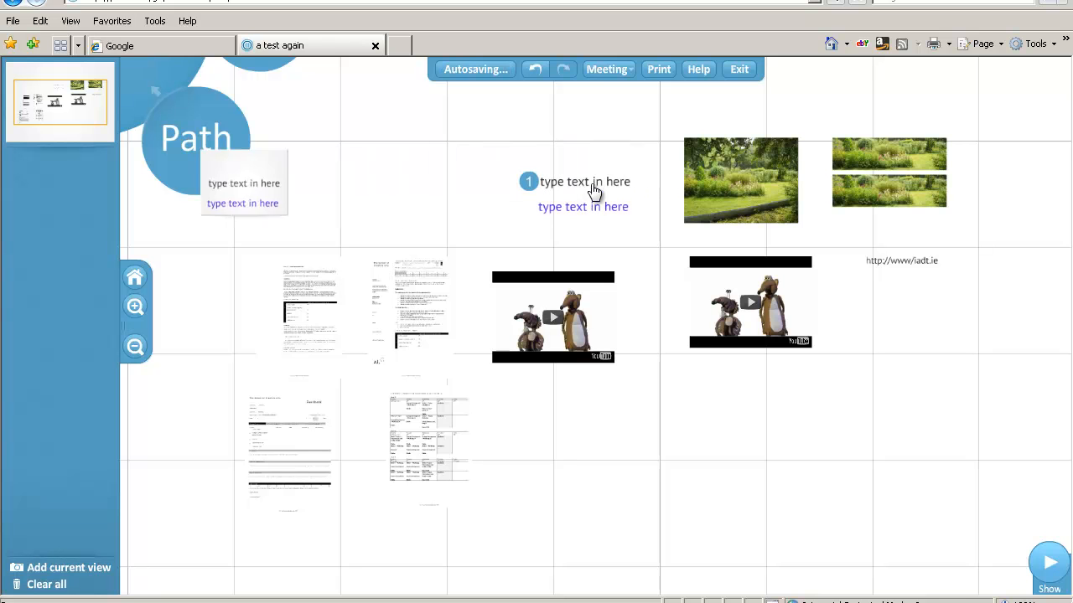
left_click(740, 180)
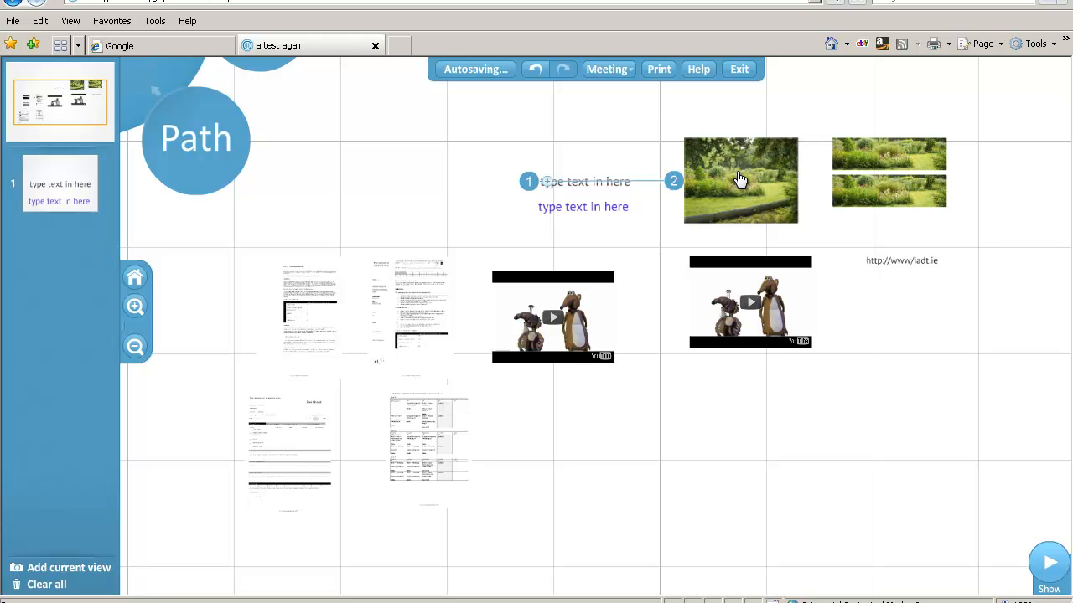
left_click(884, 156)
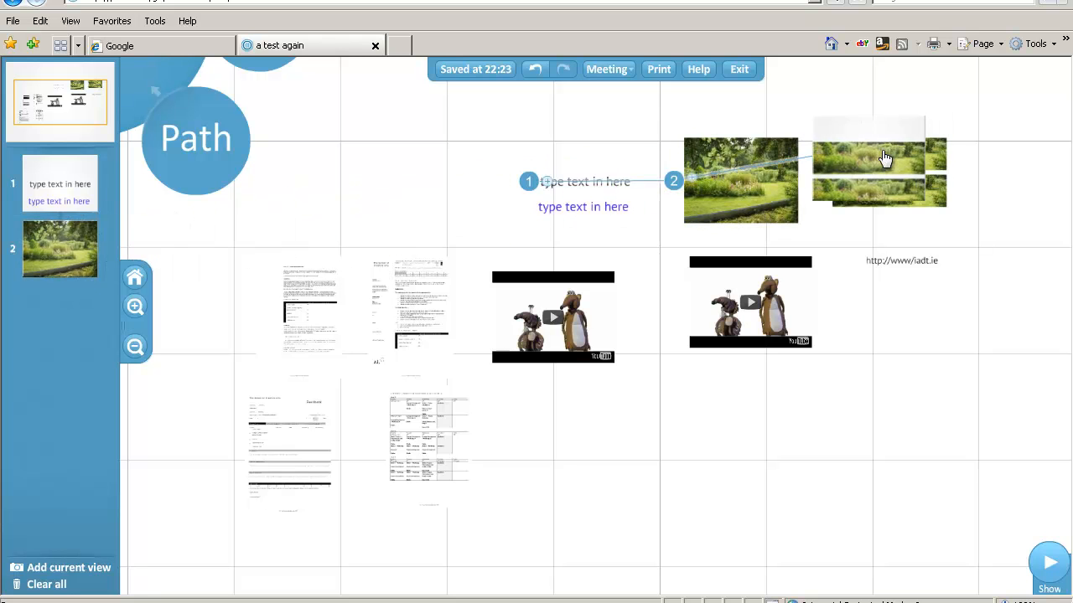
left_click(909, 265)
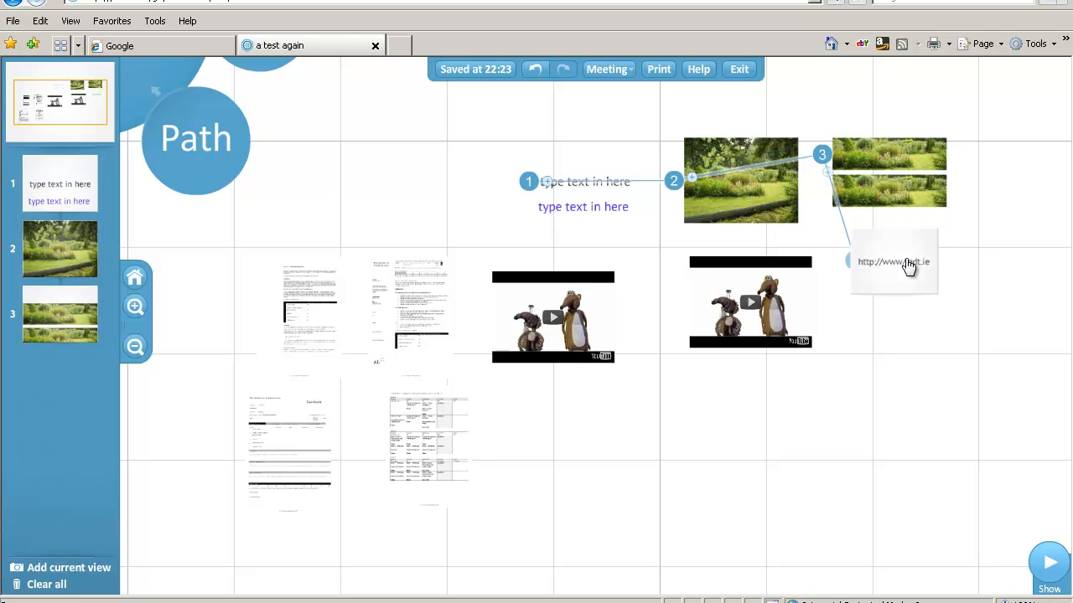
- Extend the path through both YouTube videos from right to left, and through the four PDF pages, ending at the schedule page
left_click(769, 294)
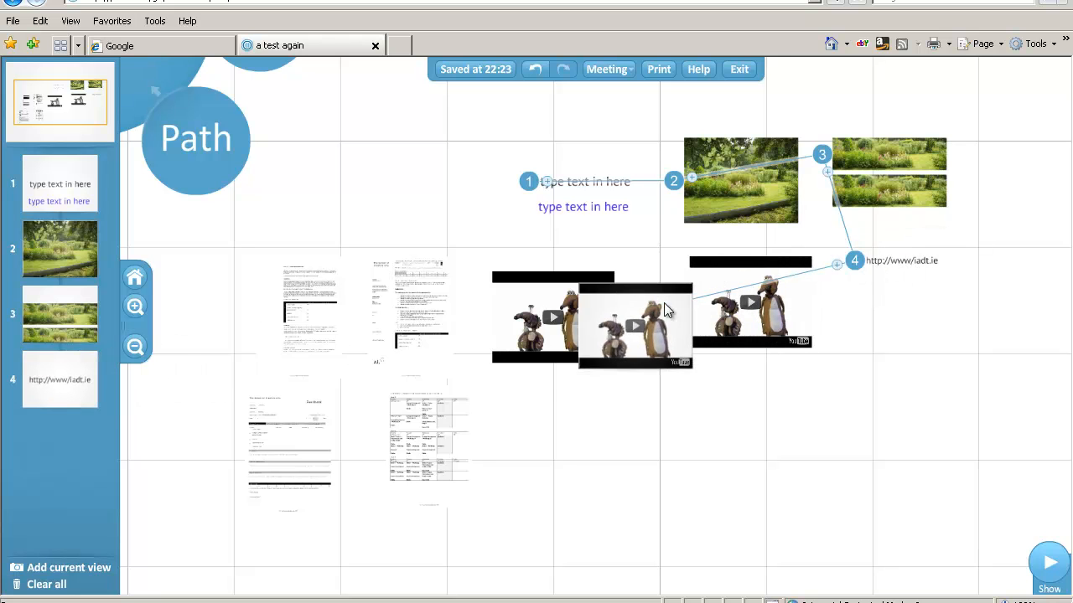
left_click(600, 296)
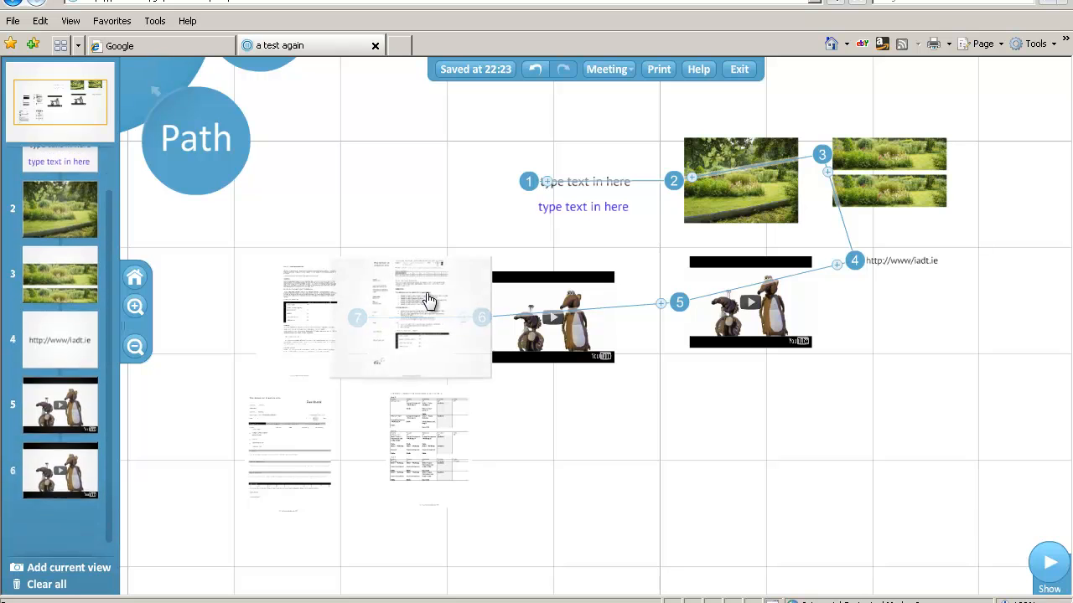
left_click(310, 306)
left_click(289, 431)
left_click(419, 445)
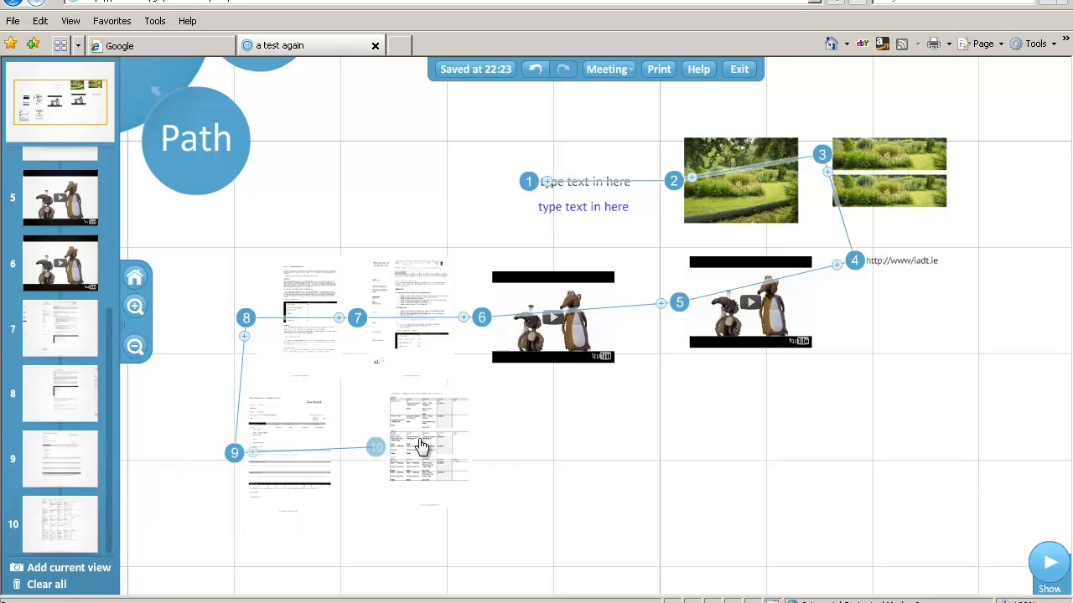
- Play the presentation full screen along the path as far as the Contemporary News item page, and leave the show
left_click(1050, 566)
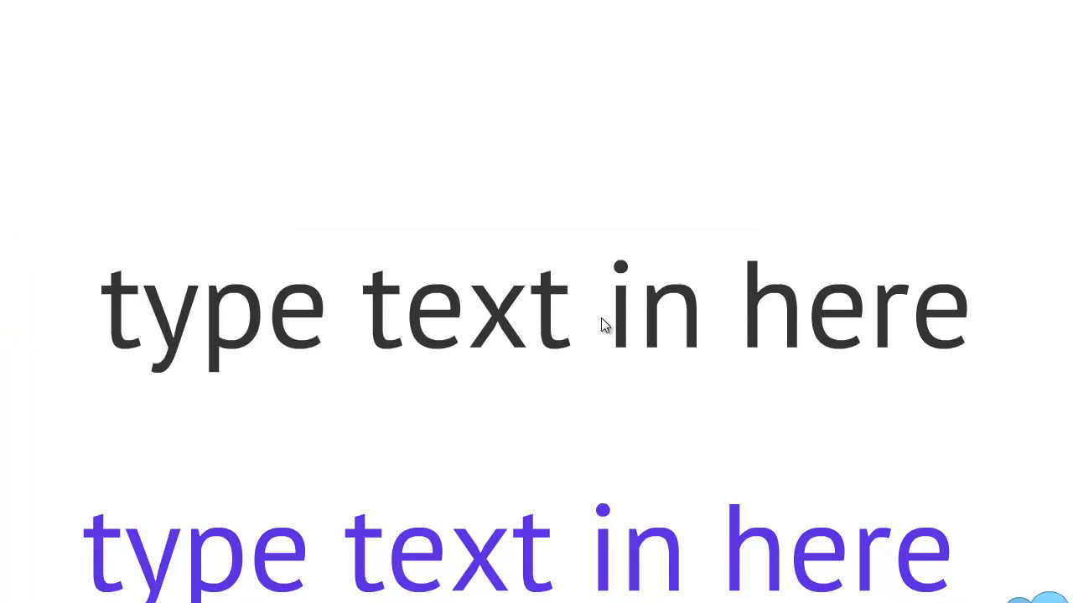
key("Right")
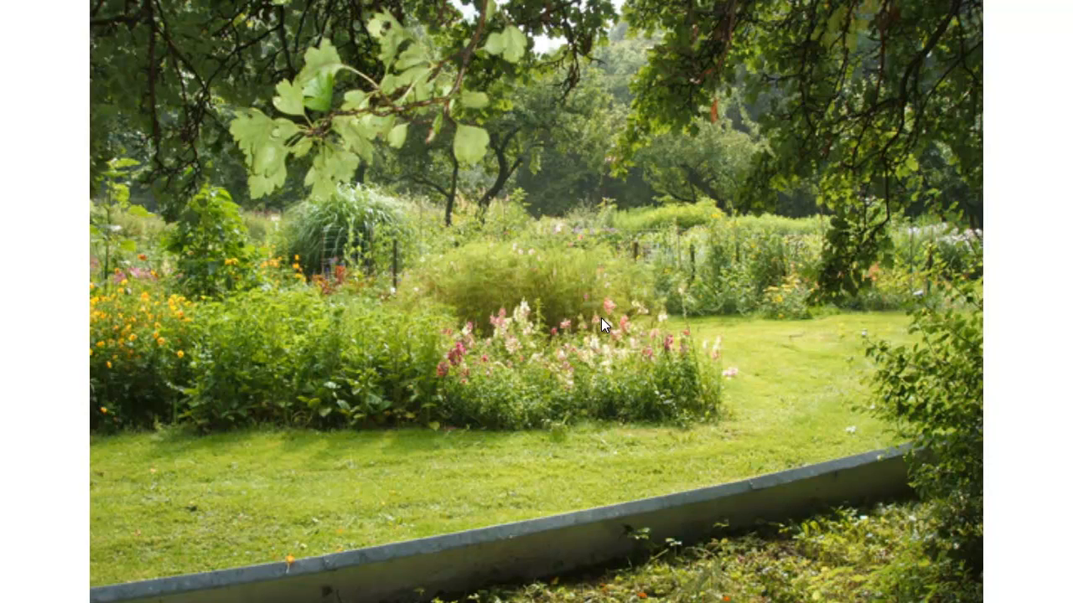
key("Right")
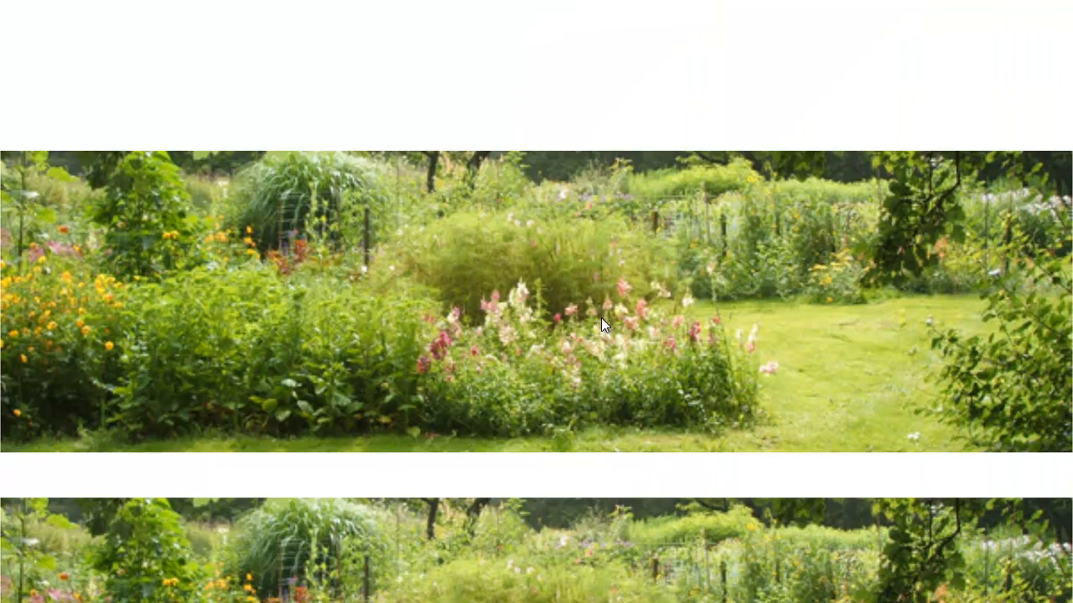
key("Right")
key("Right")
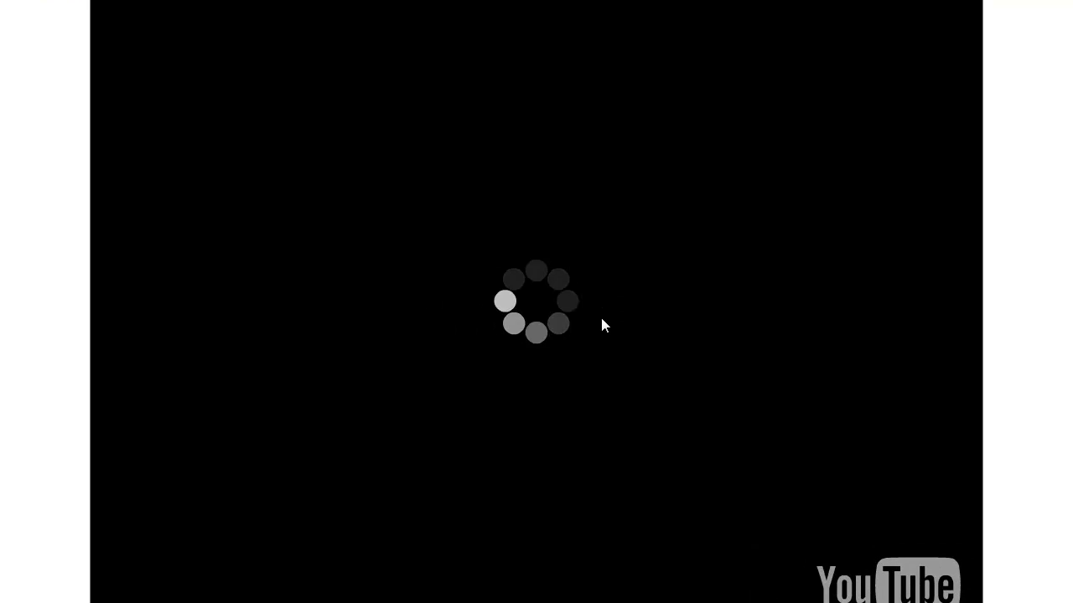
key("Right")
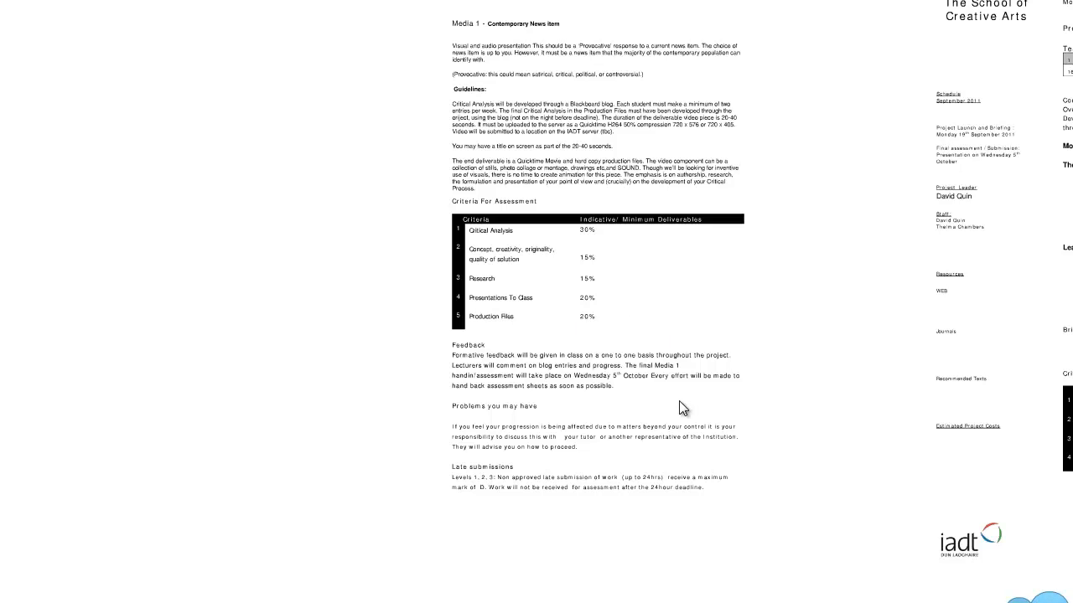
key("Escape")
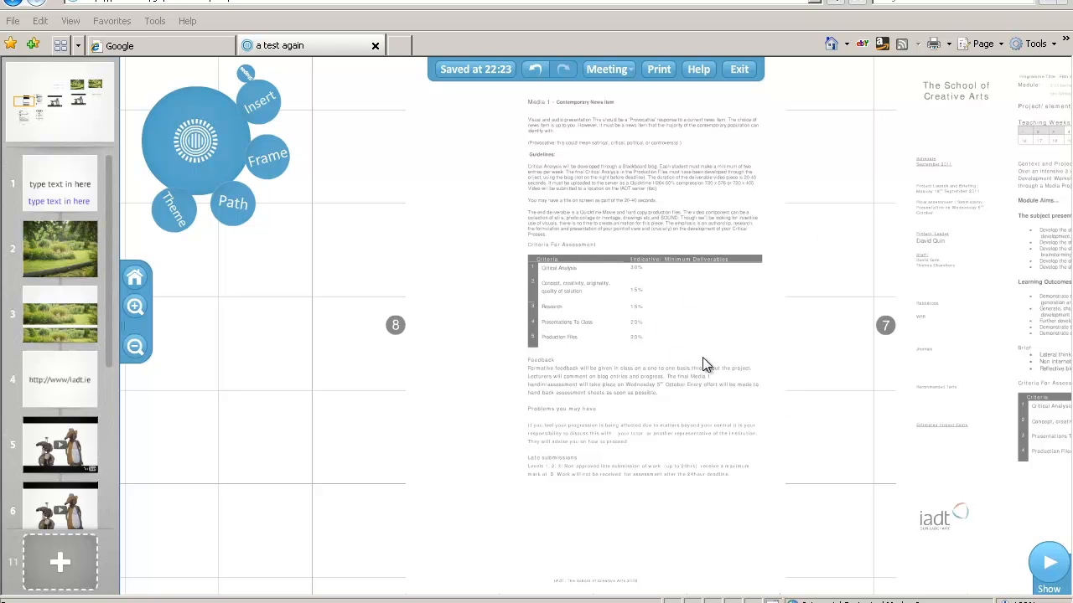
- Draw a hidden frame around the Learning Outcomes and Brief sections of the PDF page with The School of Creative Arts heading
left_click(135, 347)
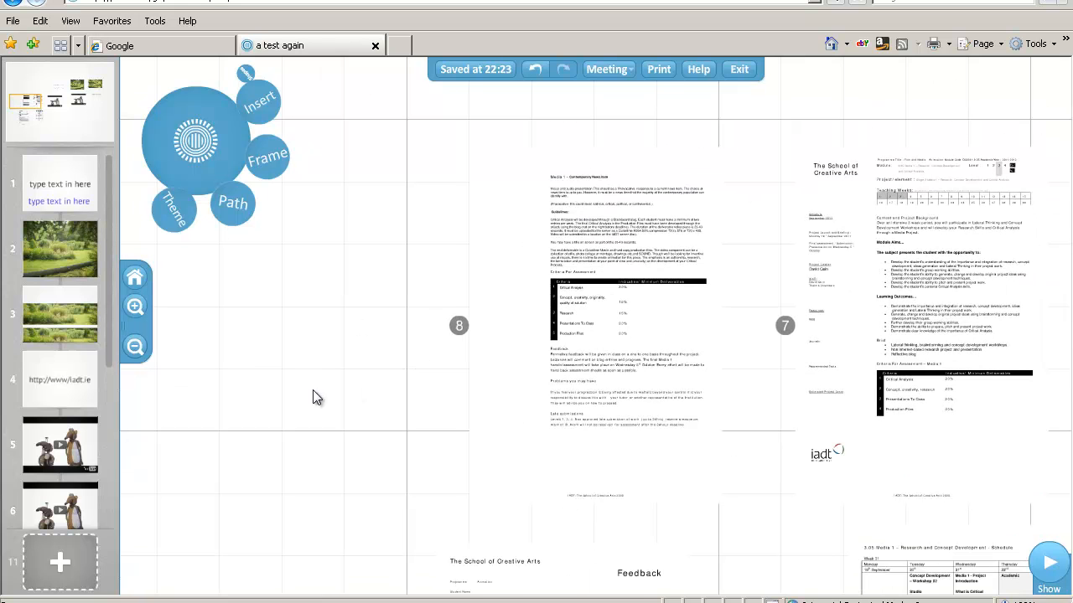
left_click_drag(312, 390, 173, 424)
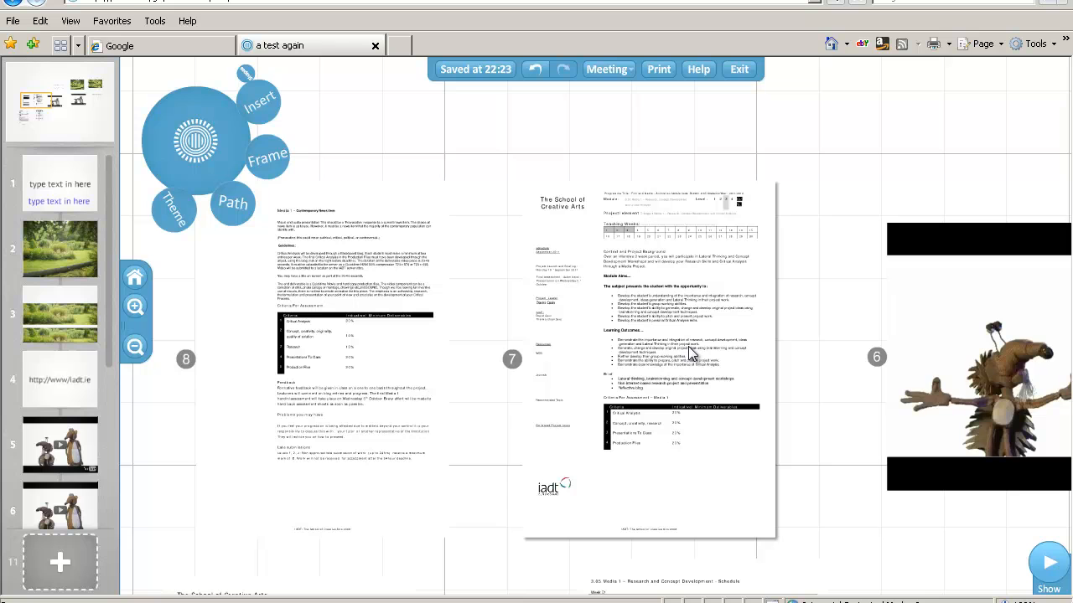
left_click(264, 164)
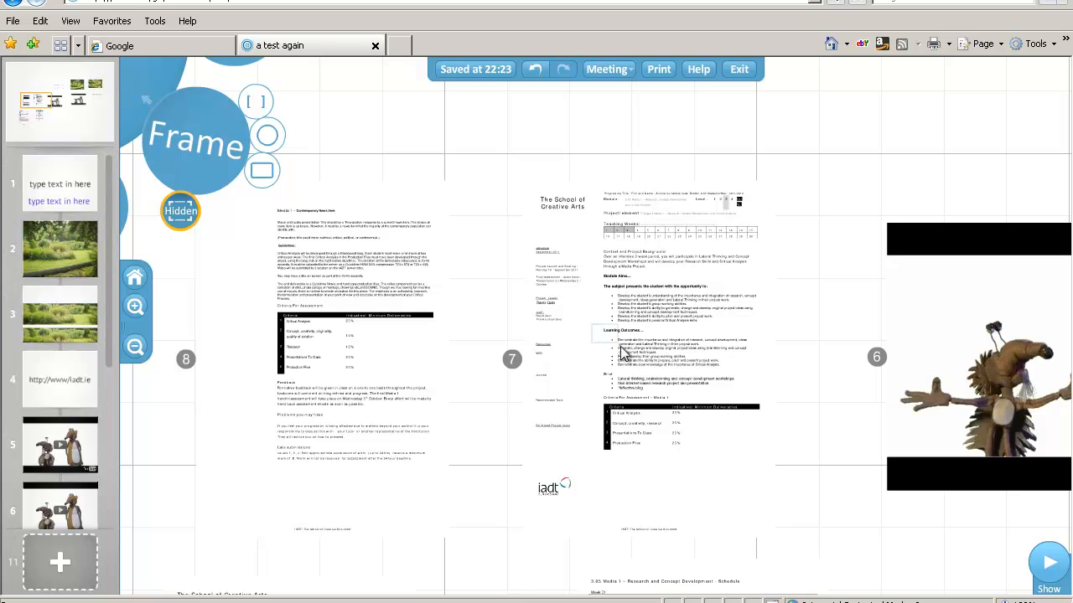
left_click_drag(640, 359, 762, 398)
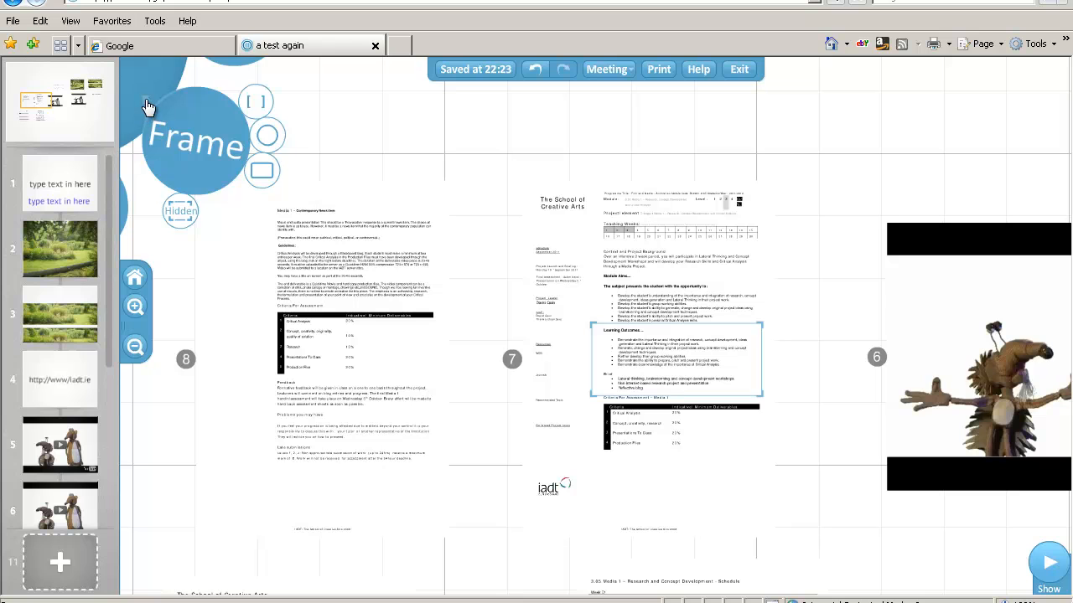
left_click(147, 106)
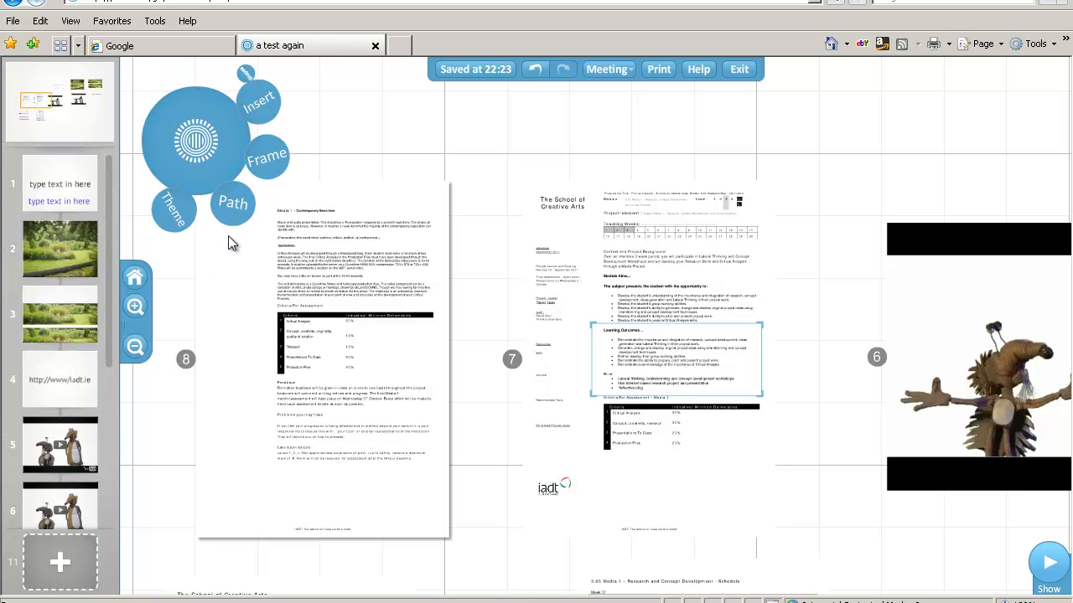
- Insert the hidden frame into the path between points 6 and 7, and remove path point 5 for the right-hand YouTube video
left_click(233, 204)
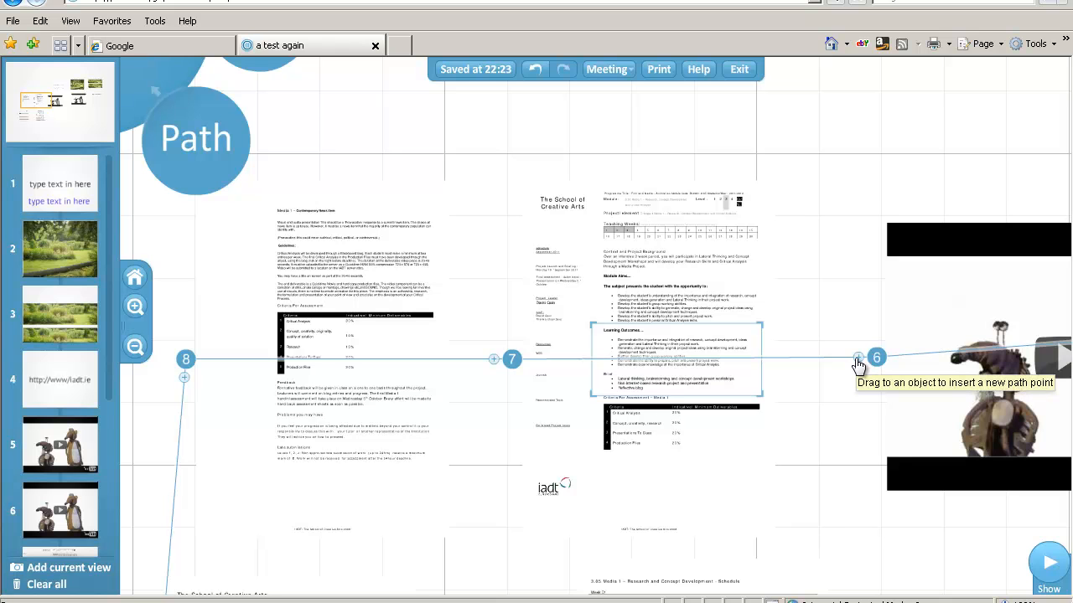
left_click_drag(859, 364, 763, 403)
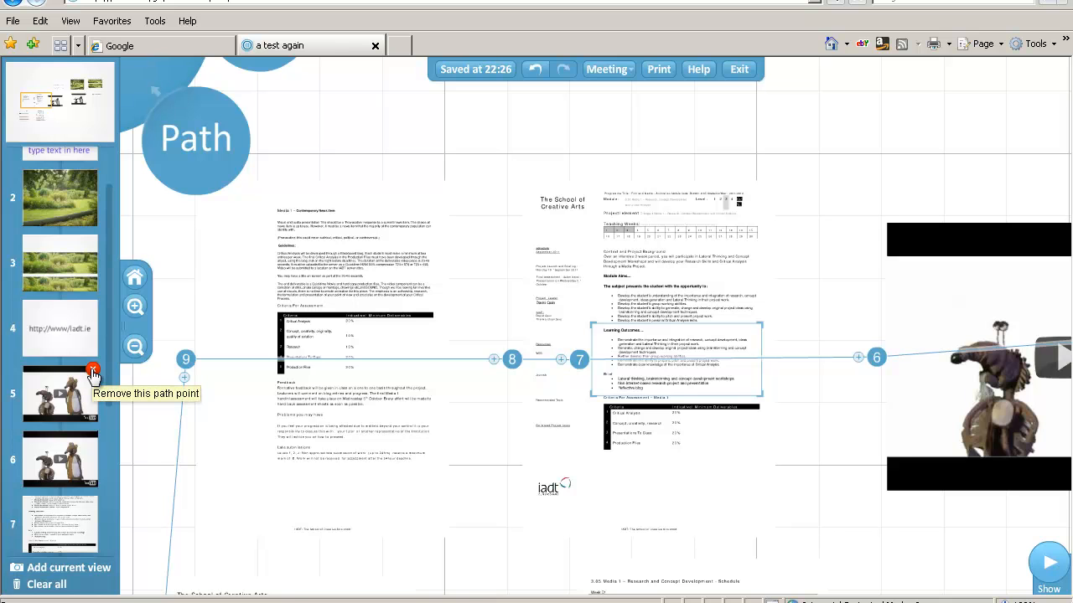
left_click(92, 370)
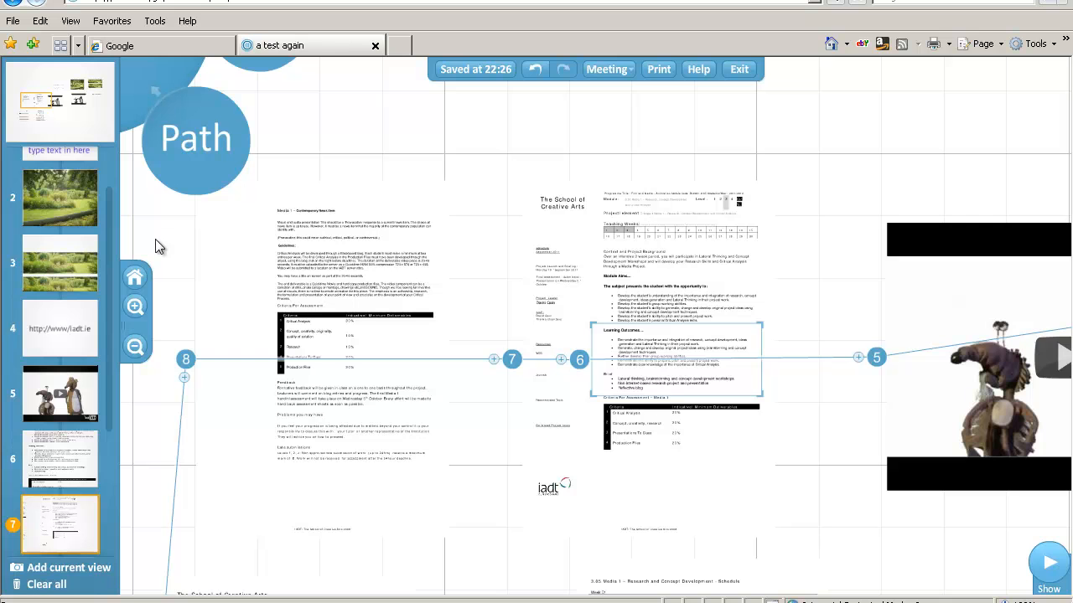
- Play the revised path full screen from the text to the schedule page, and return to the editing canvas overview
left_click(135, 278)
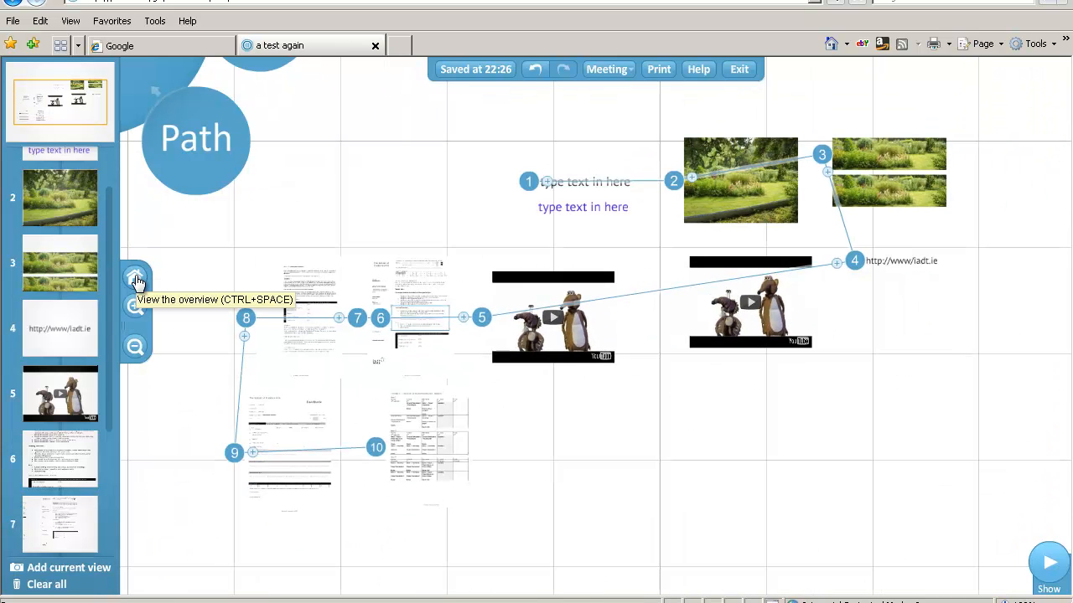
left_click(1047, 570)
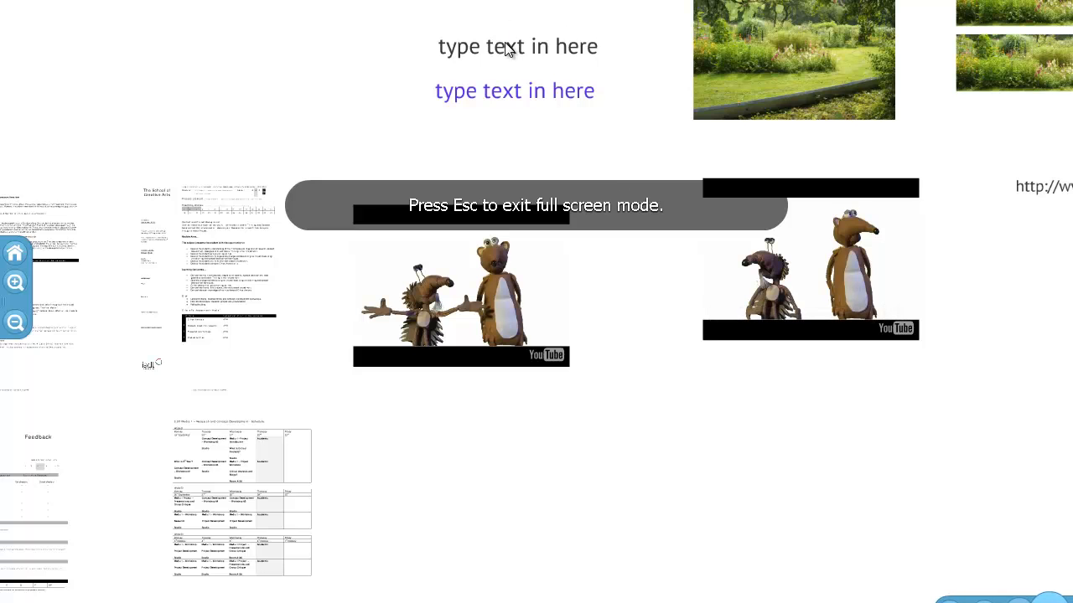
left_click(505, 44)
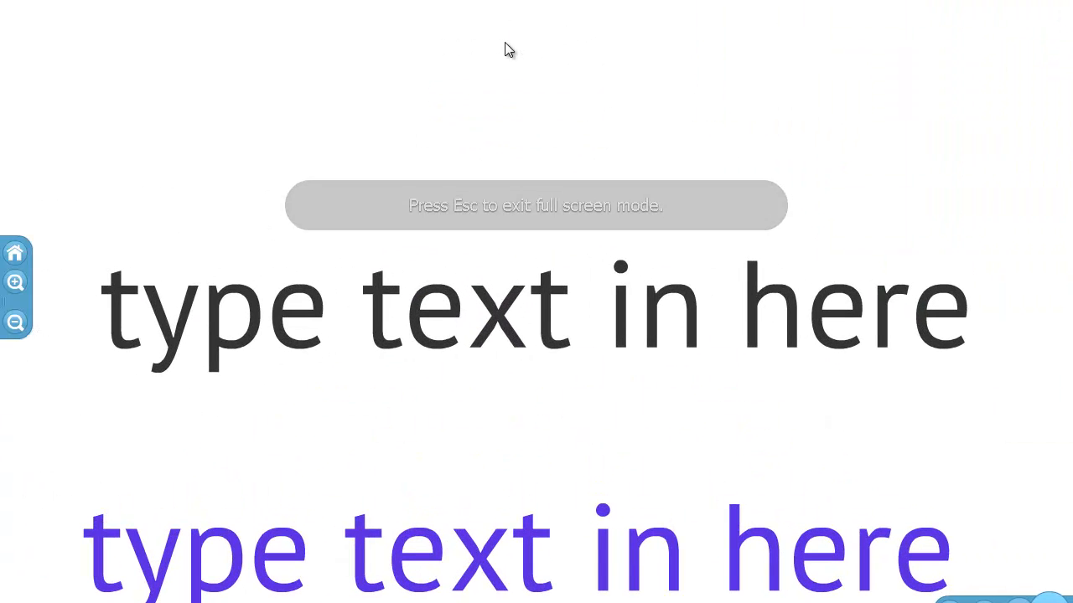
left_click(506, 44)
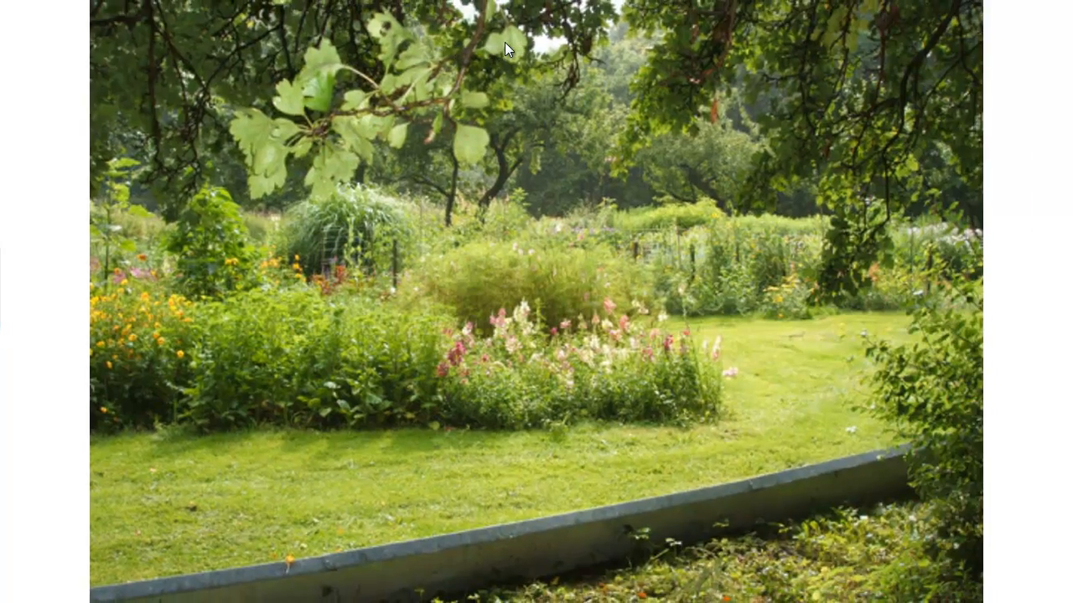
left_click(505, 50)
left_click(506, 44)
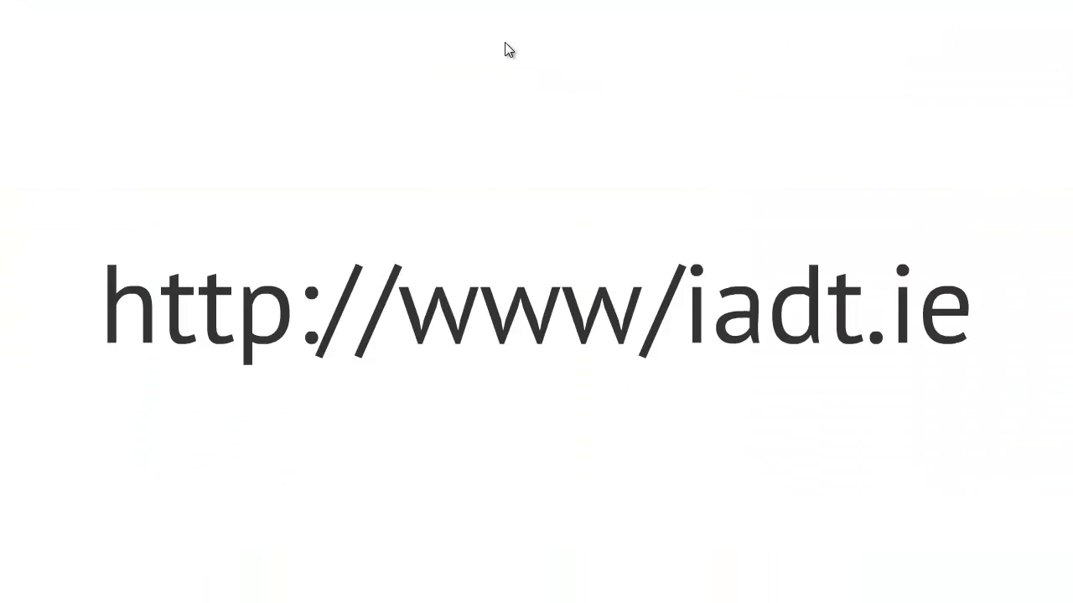
left_click(505, 43)
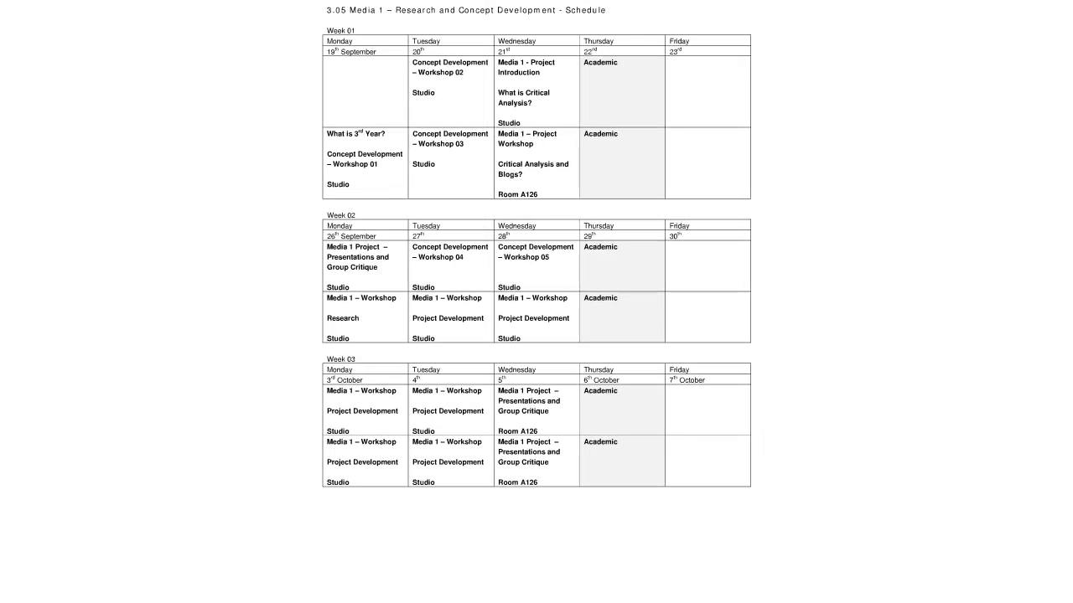
key("Escape")
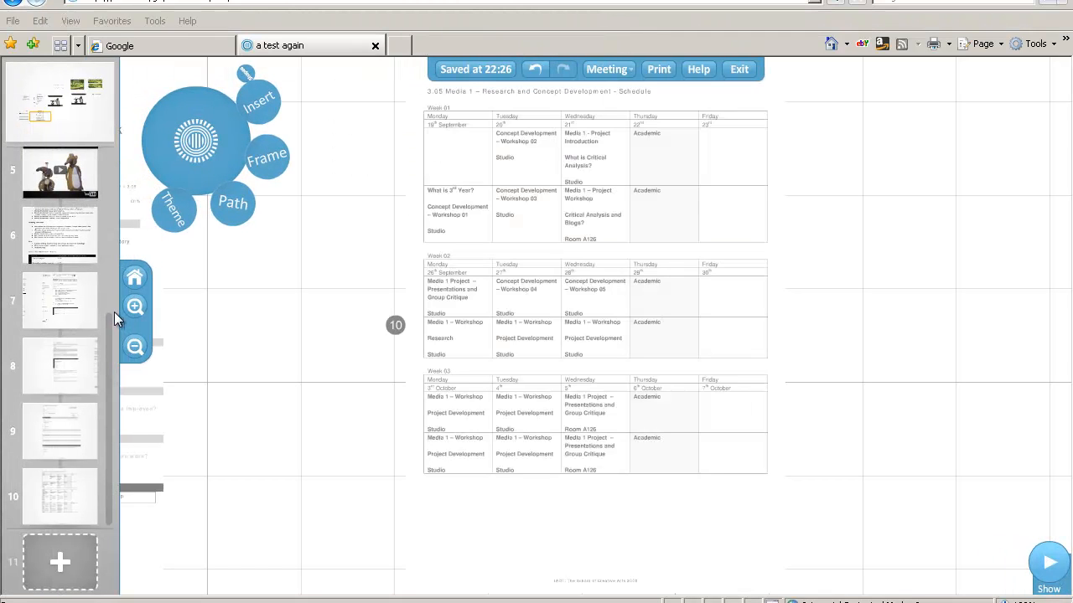
left_click(135, 347)
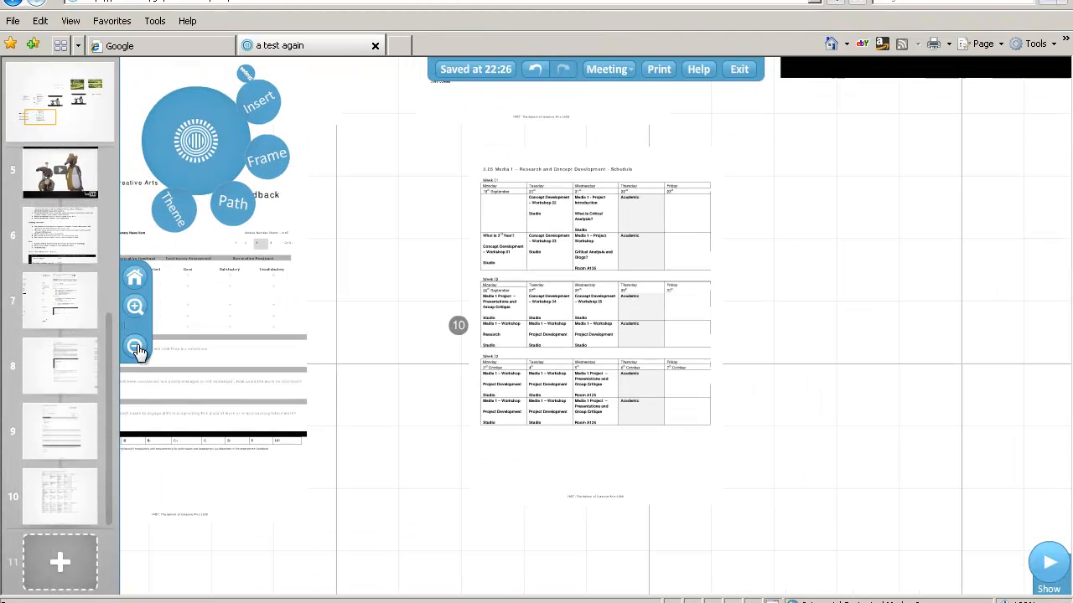
left_click(134, 278)
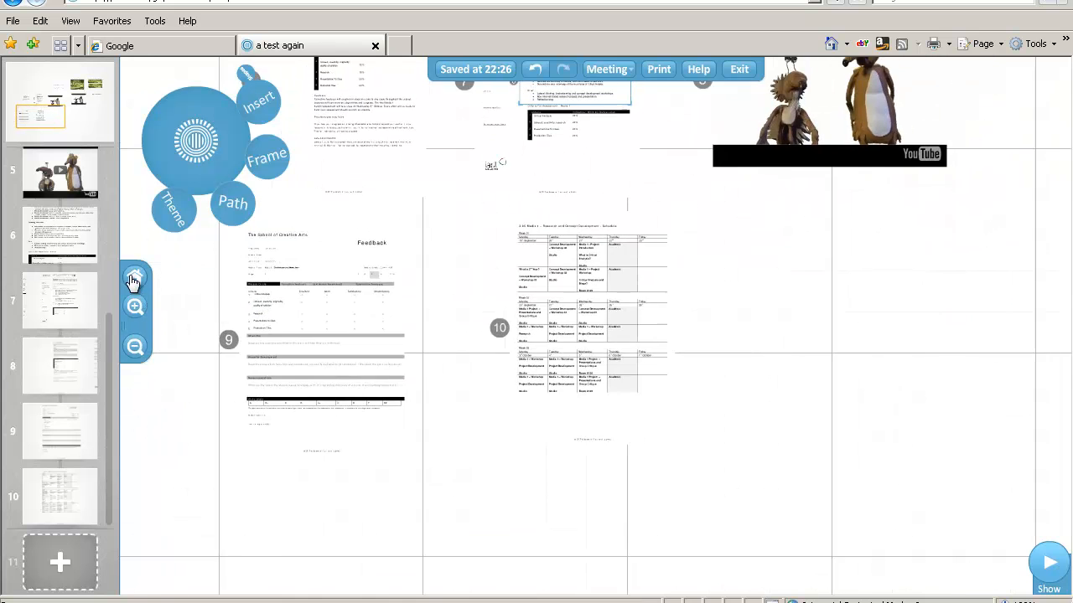